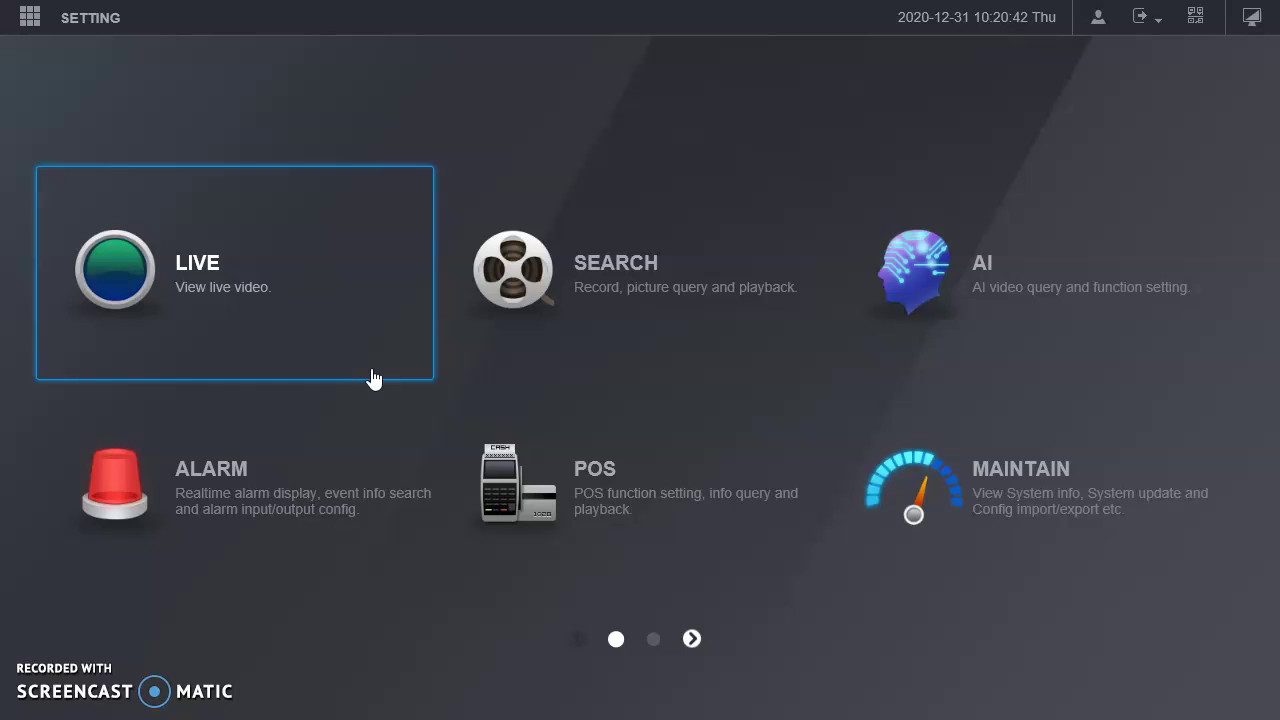
pyautogui.click(371, 281)
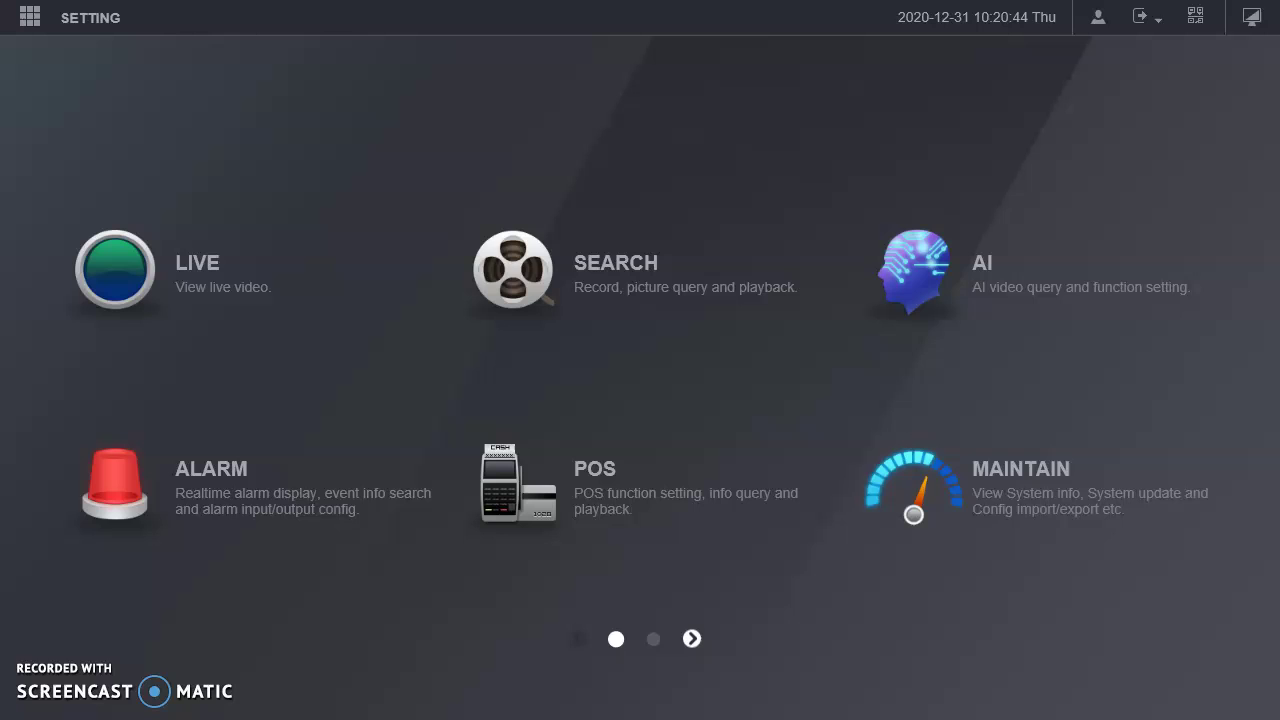
pyautogui.click(343, 243)
pyautogui.click(346, 363)
pyautogui.moveTo(351, 367)
pyautogui.mouseDown()
pyautogui.moveTo(346, 388)
pyautogui.moveTo(789, 240)
pyautogui.moveTo(757, 417)
pyautogui.moveTo(667, 495)
pyautogui.mouseUp()
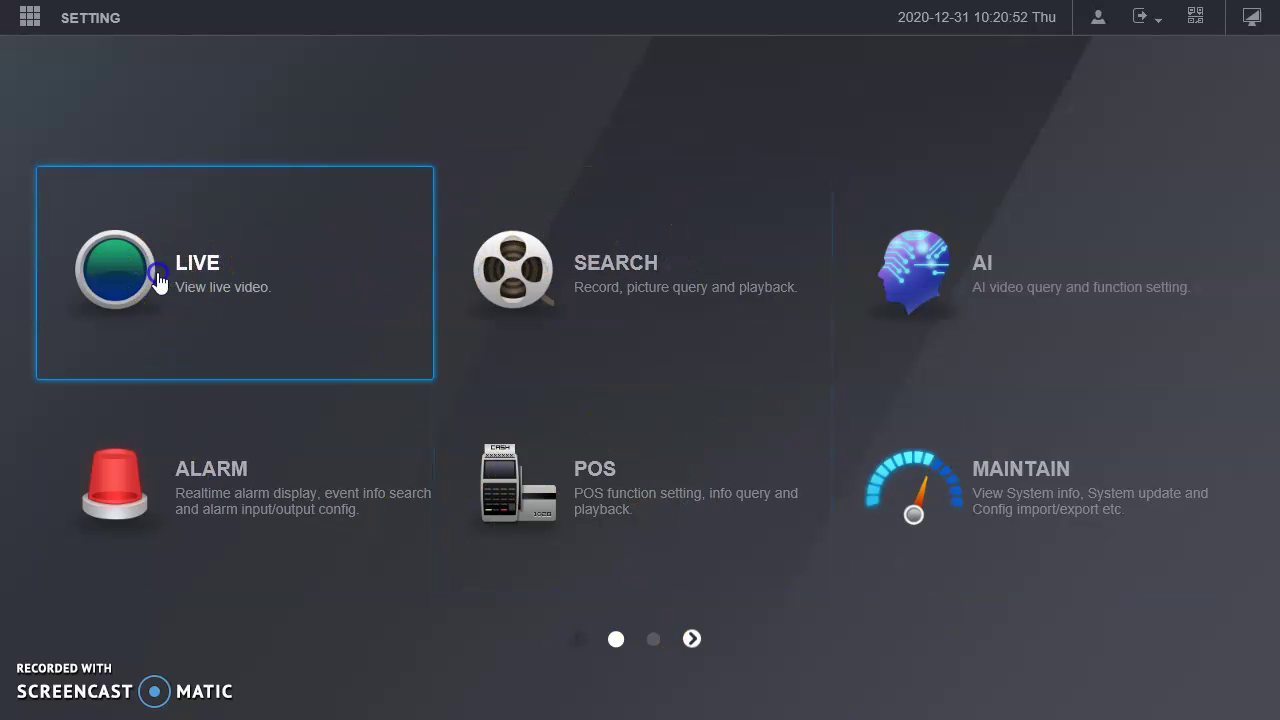
# Step: Open the live video view and arrange it as a four-pane grid
pyautogui.click(225, 294)
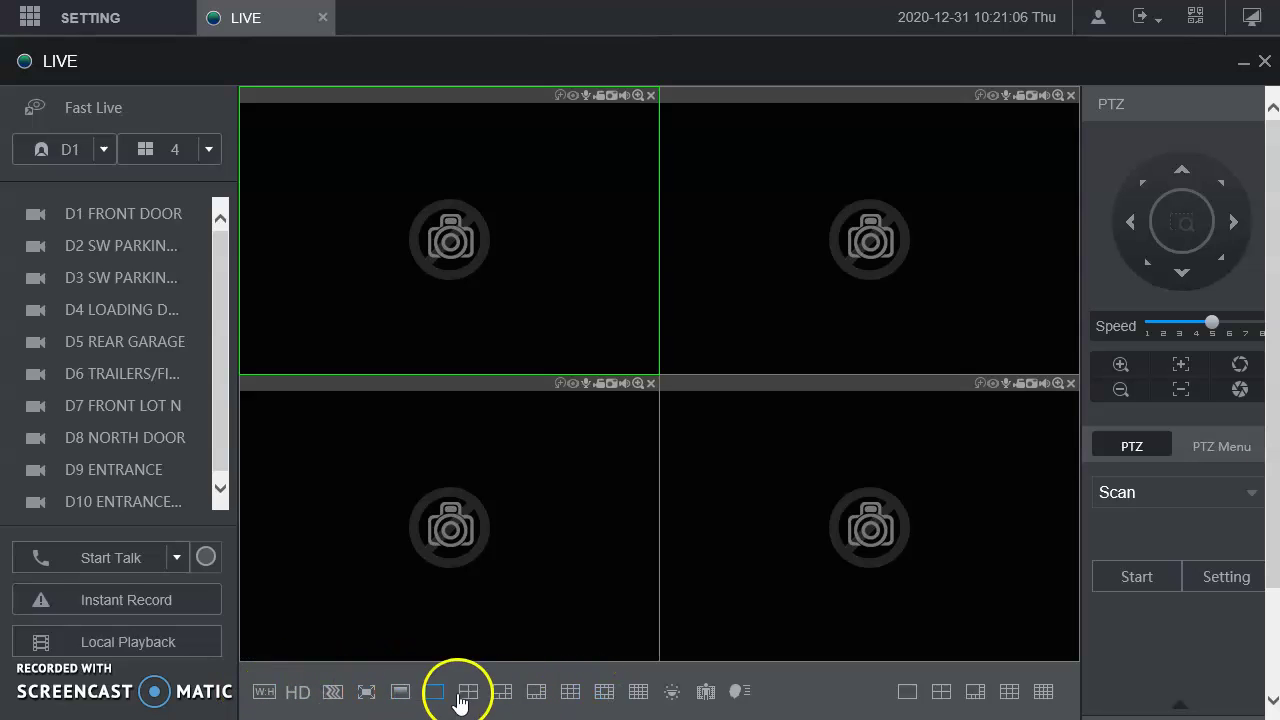
pyautogui.click(603, 691)
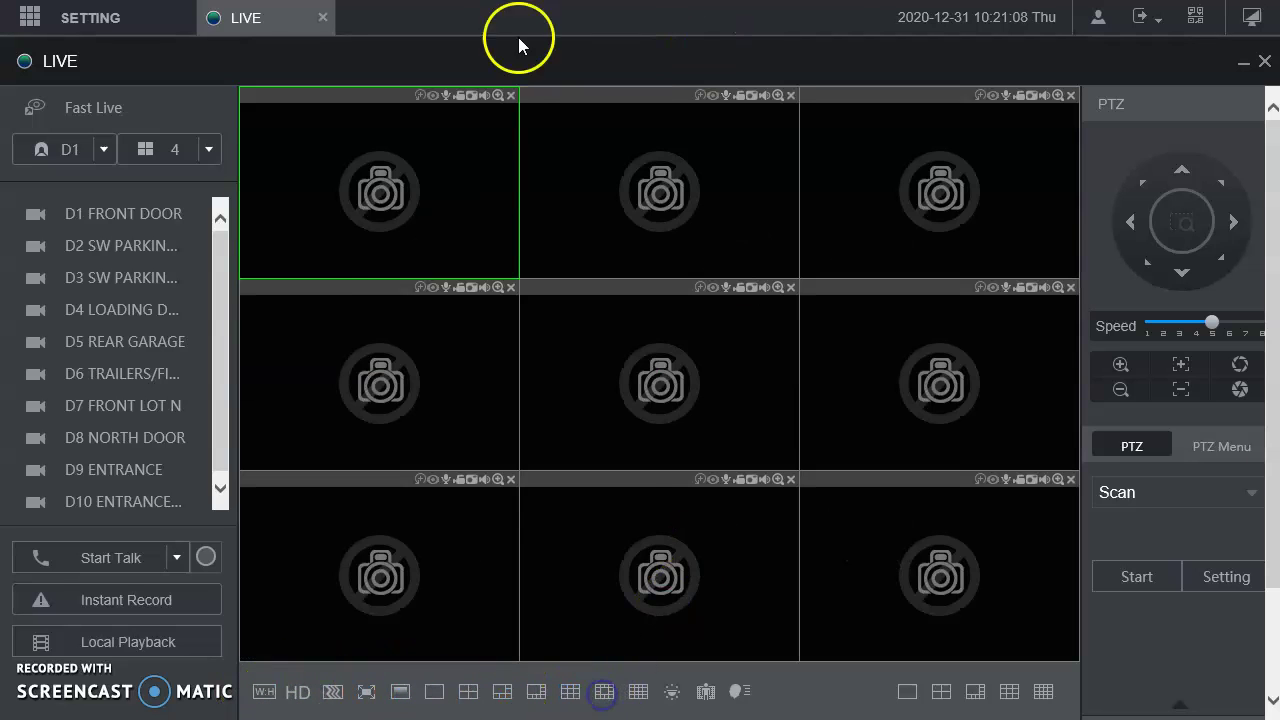
pyautogui.click(467, 691)
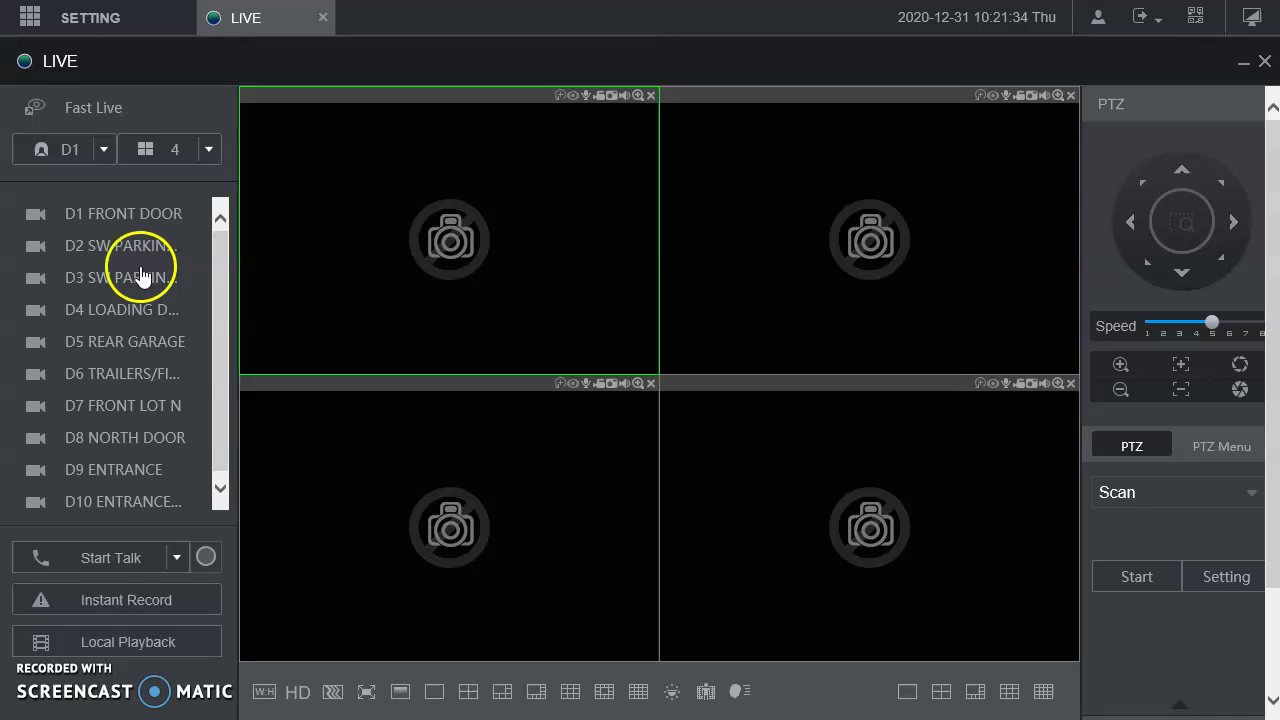
# Step: Show the D1 FRONT DOOR camera in the first pane and switch it to Sub Stream 1
pyautogui.click(92, 215)
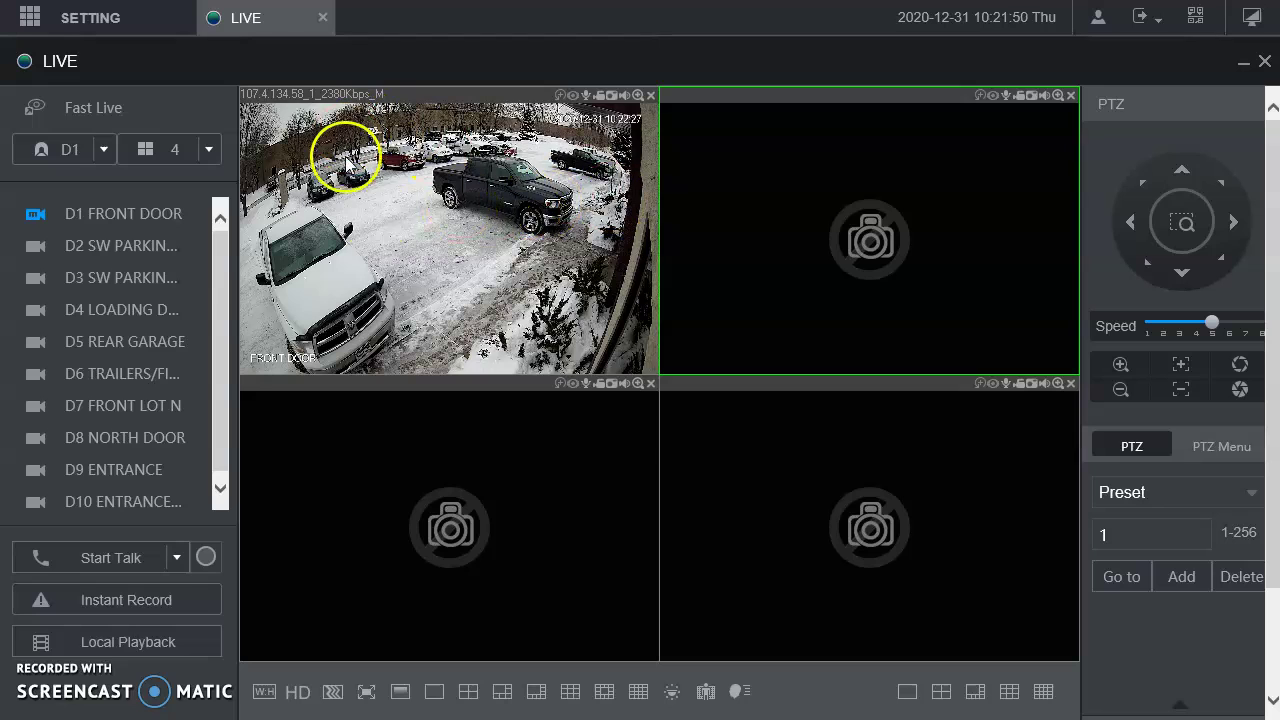
pyautogui.click(444, 254)
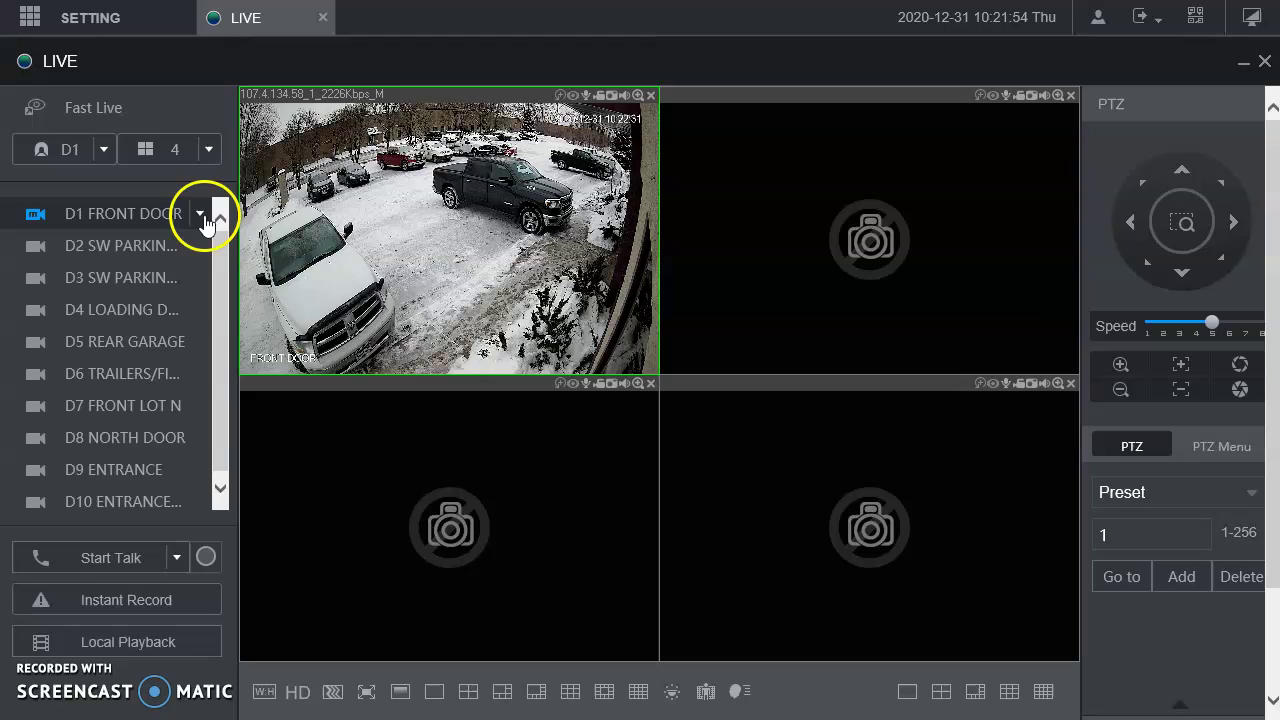
pyautogui.click(199, 216)
pyautogui.click(178, 280)
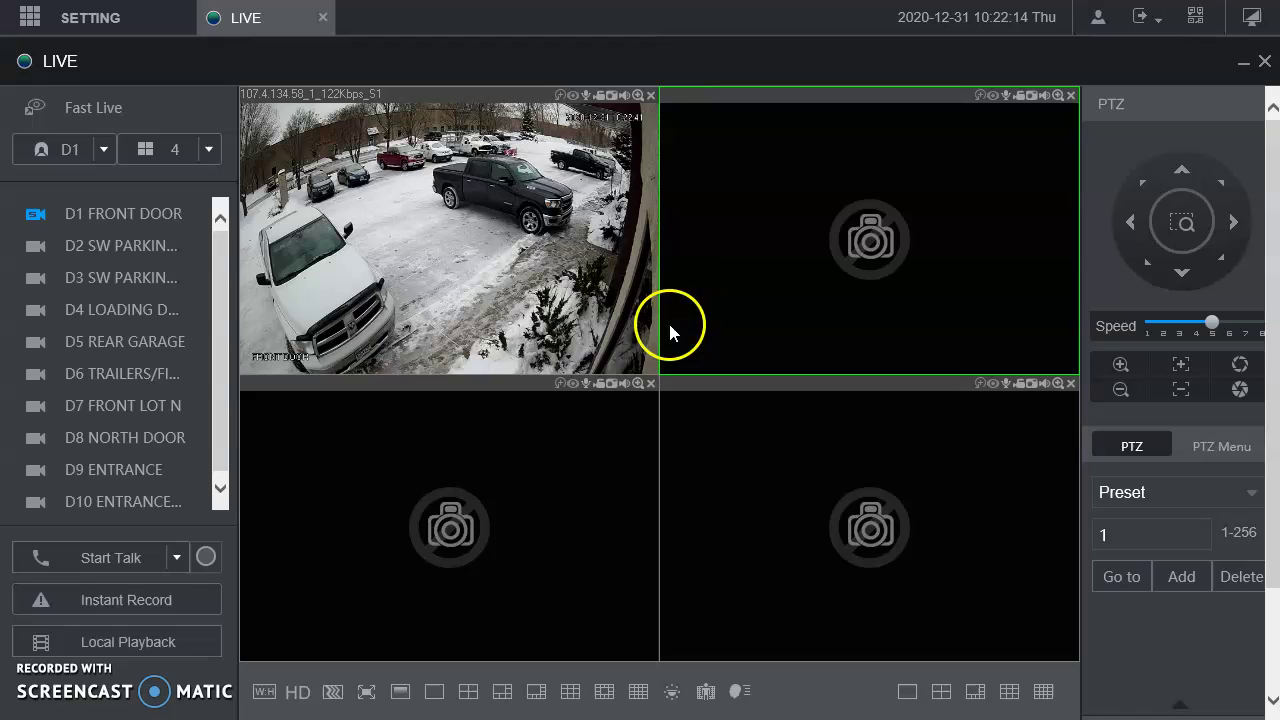
# Step: Add the D2 SW PARKING camera on Sub Stream 1 and the D8 NORTH DOOR camera on Main Stream to the live grid
pyautogui.click(205, 247)
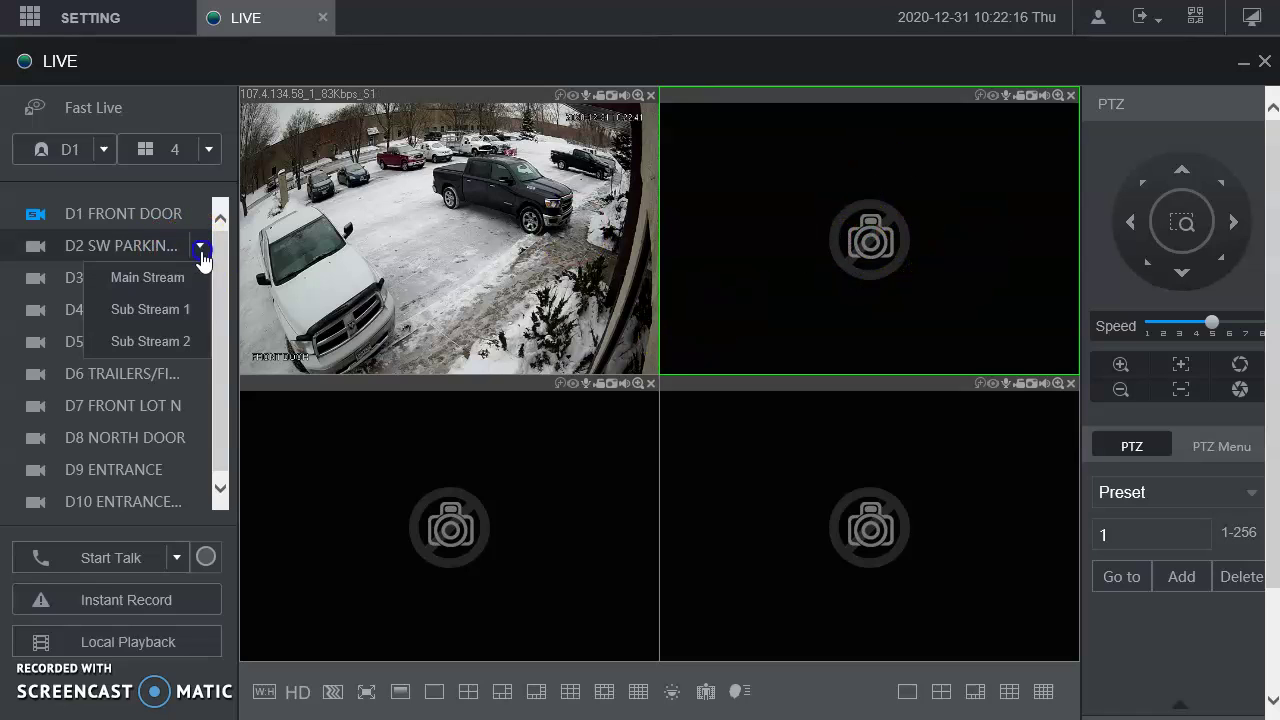
pyautogui.click(186, 318)
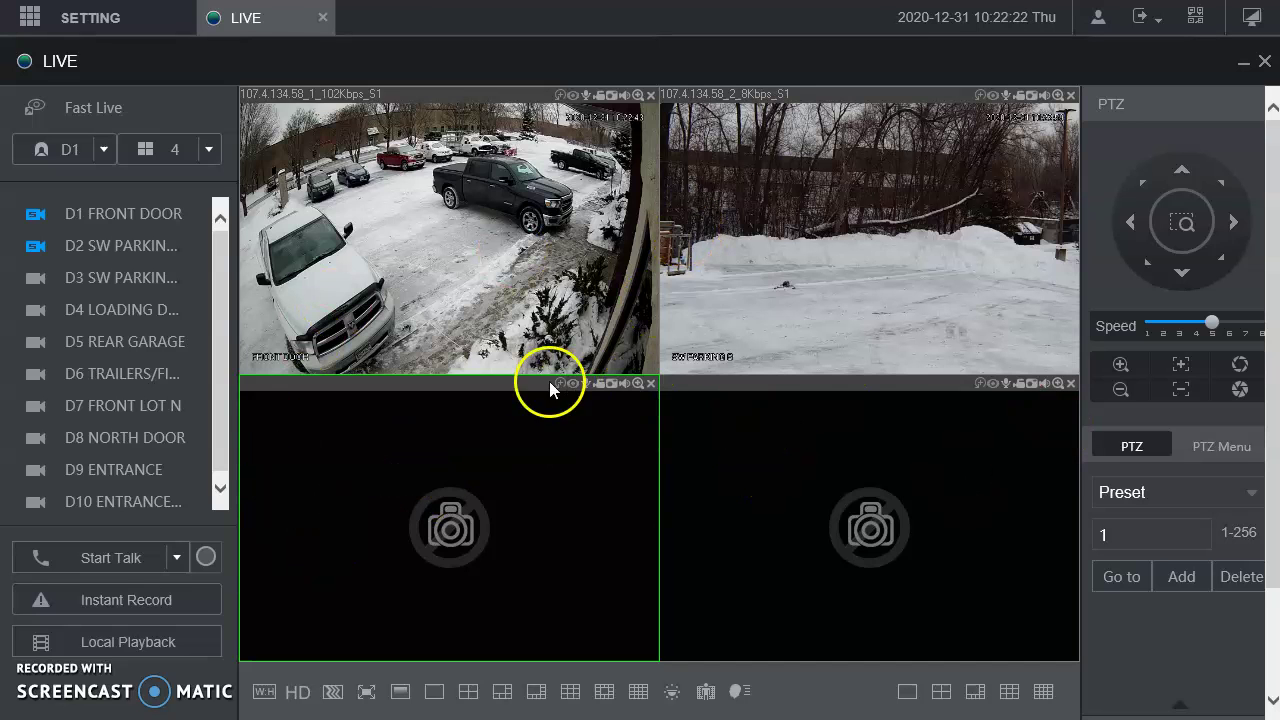
pyautogui.click(200, 440)
pyautogui.click(180, 466)
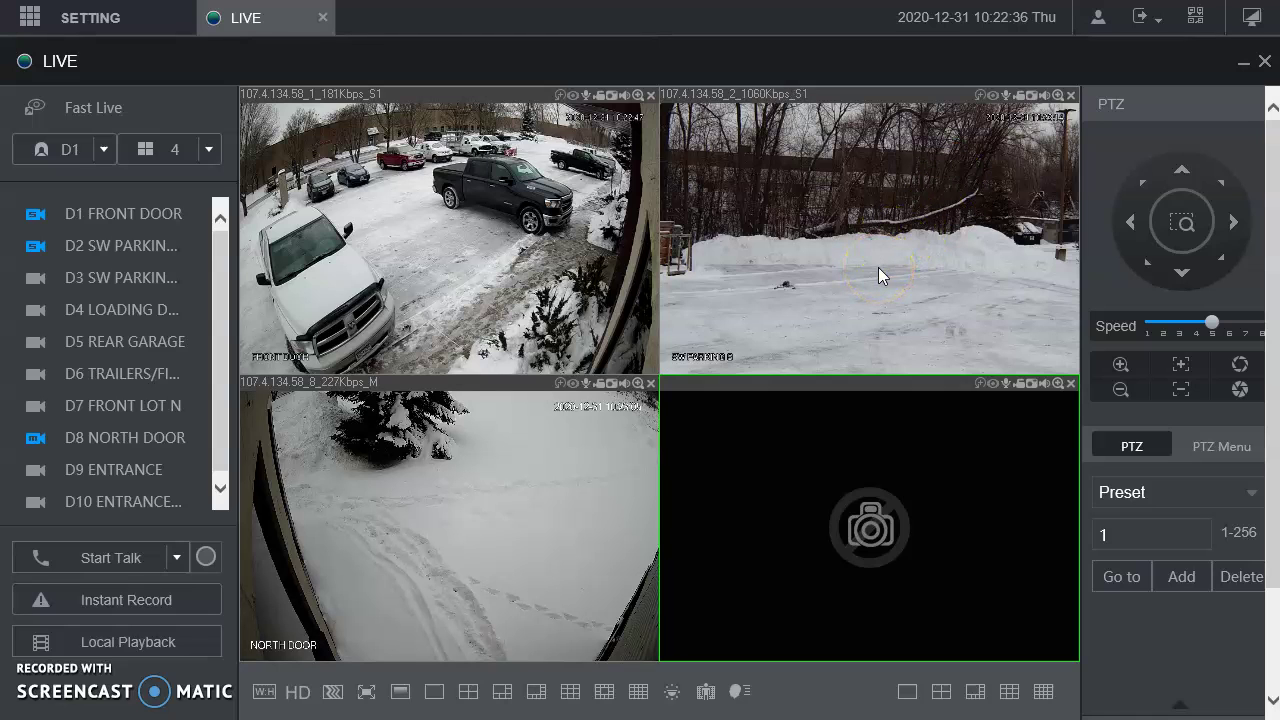
# Step: Select the D2 SW PARKING feed and try to zoom the camera in with the PTZ controls
pyautogui.click(878, 267)
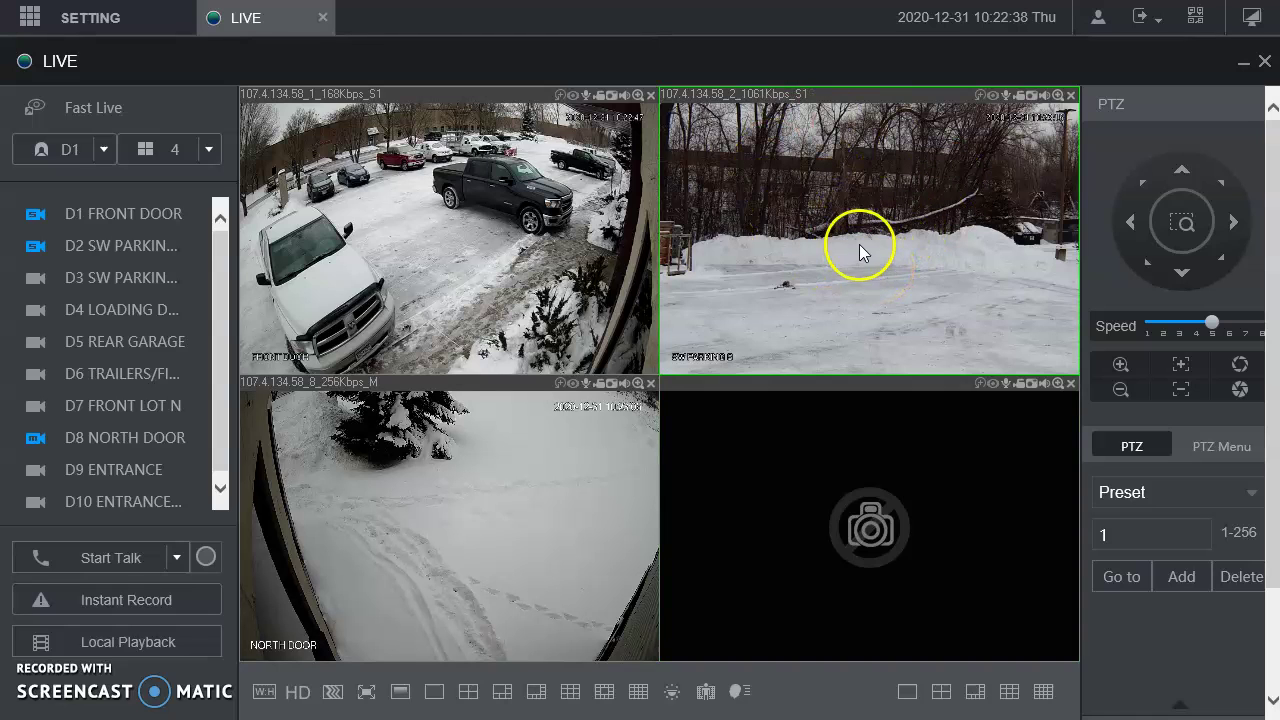
pyautogui.click(1120, 366)
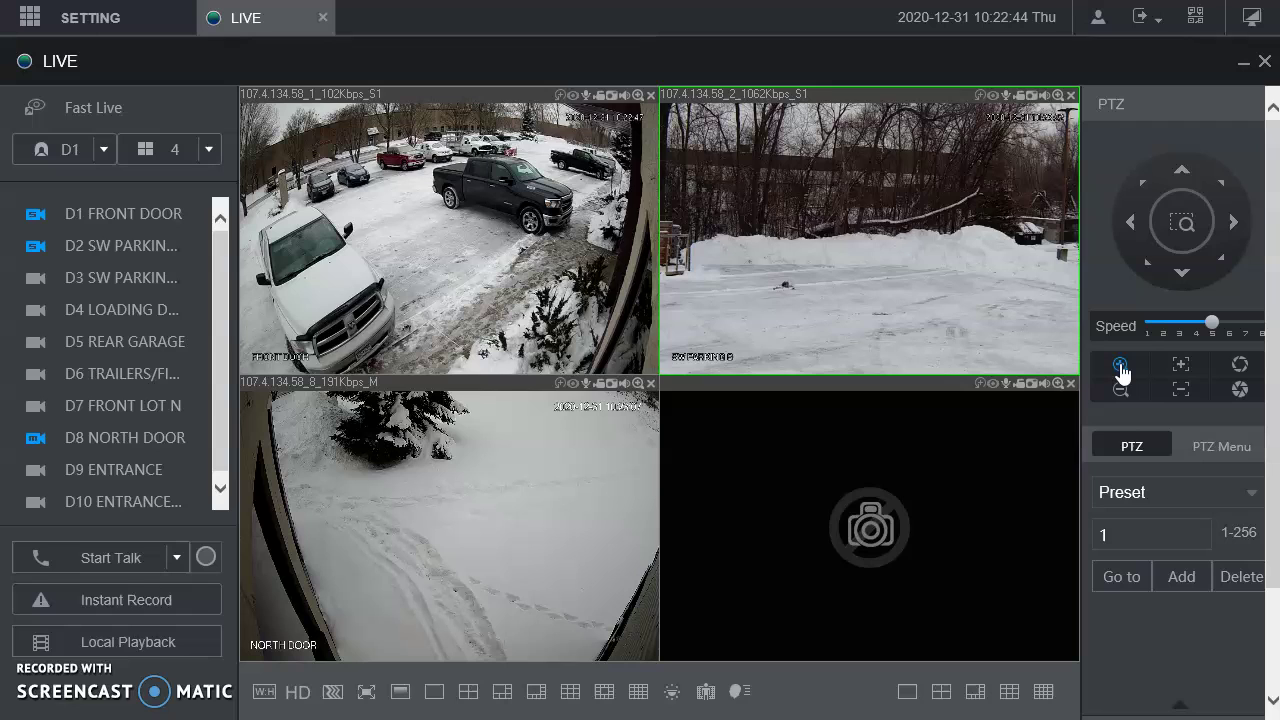
pyautogui.click(1121, 370)
pyautogui.click(994, 340)
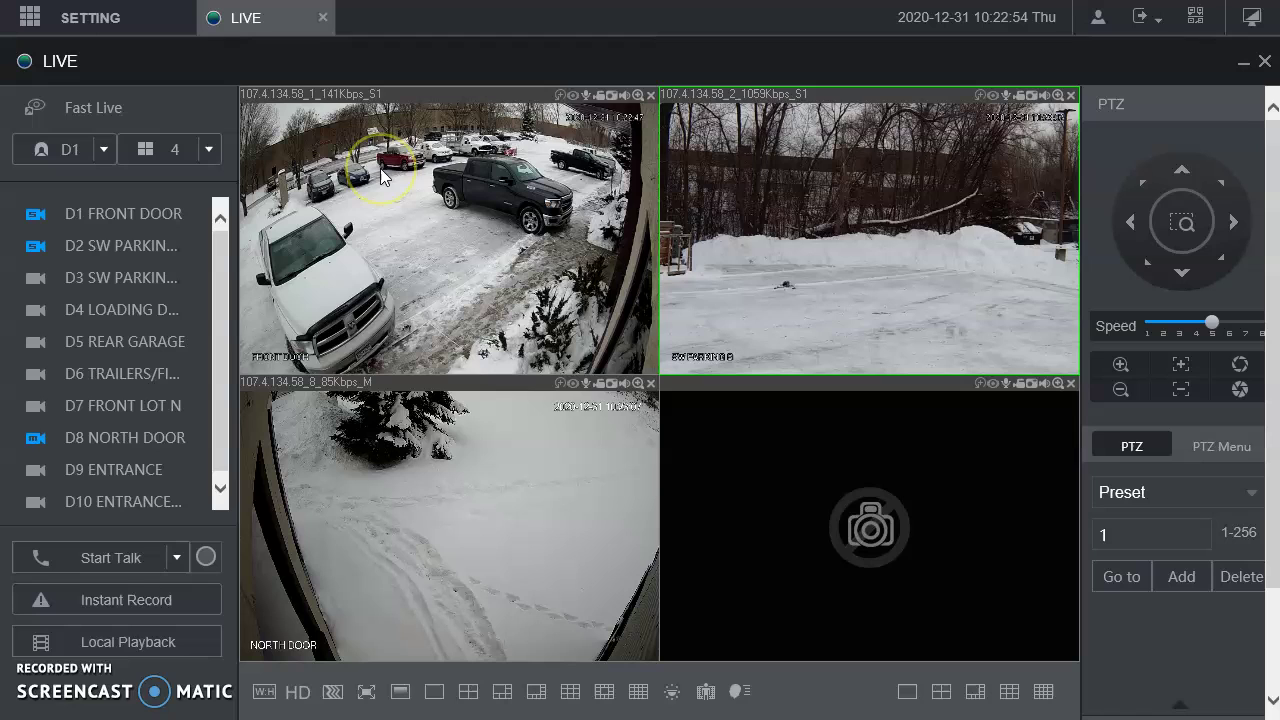
pyautogui.click(346, 207)
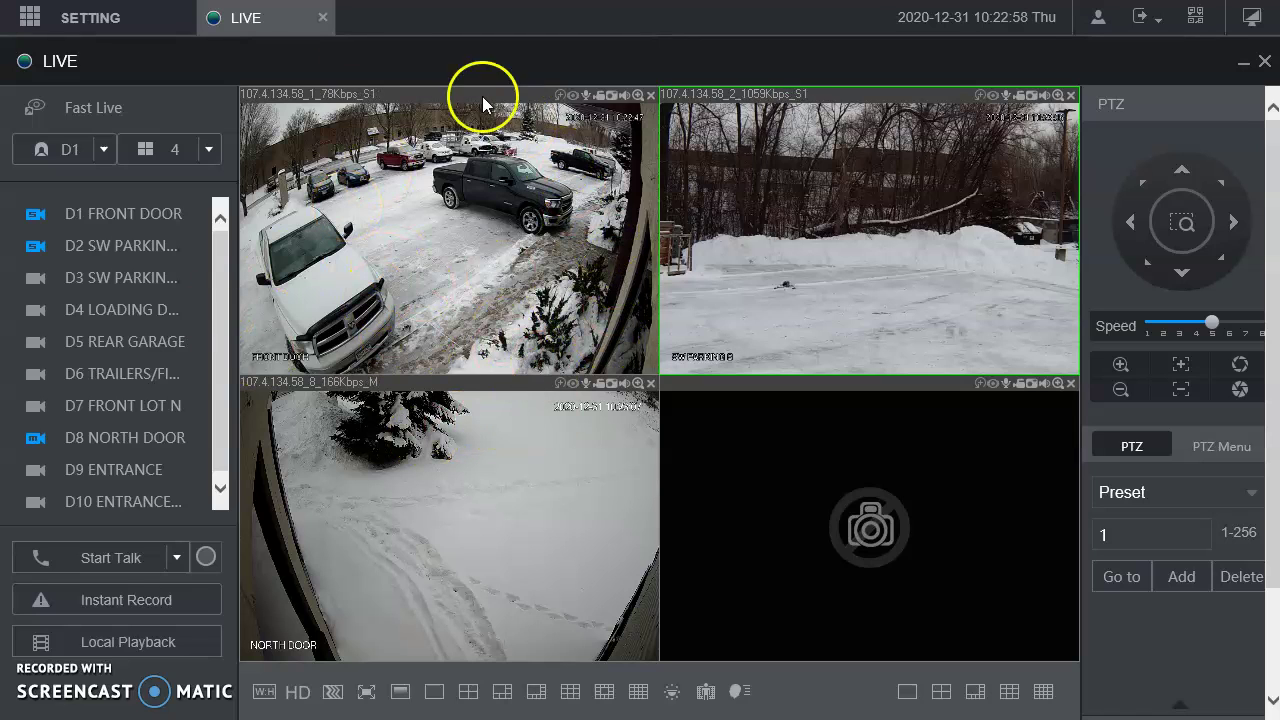
# Step: Close the live view and open the recording search
pyautogui.click(322, 18)
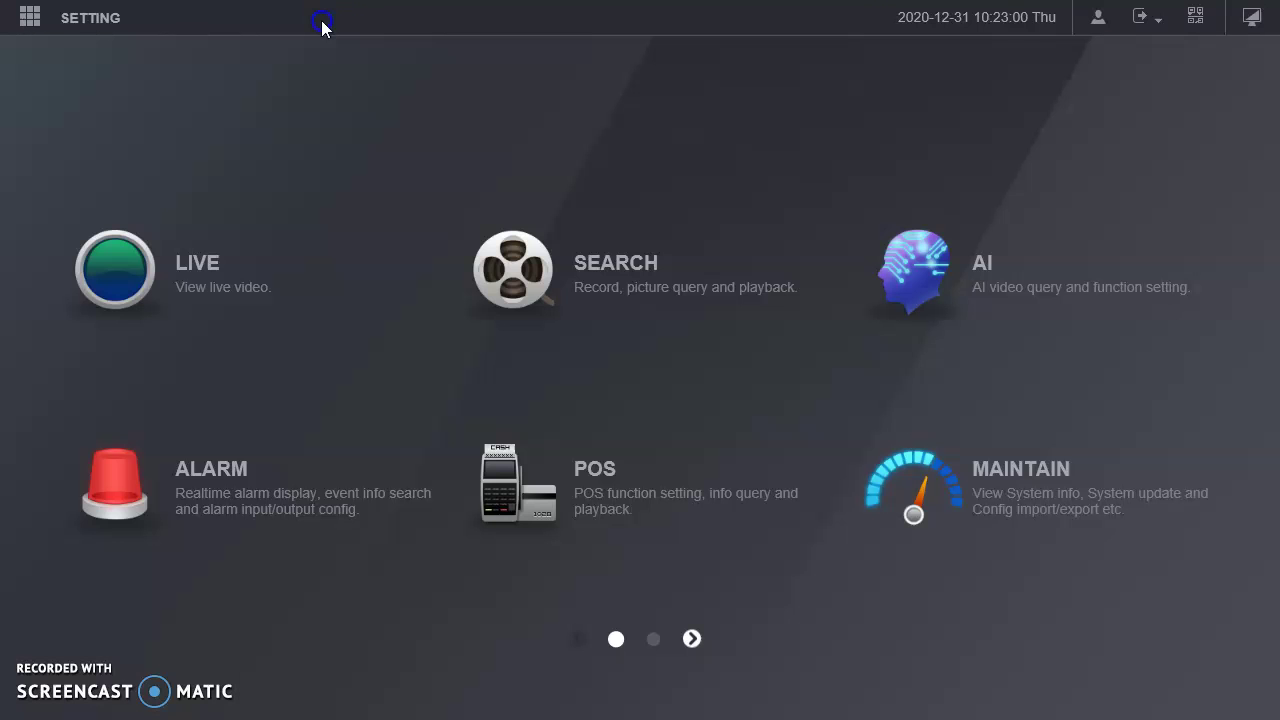
pyautogui.click(639, 274)
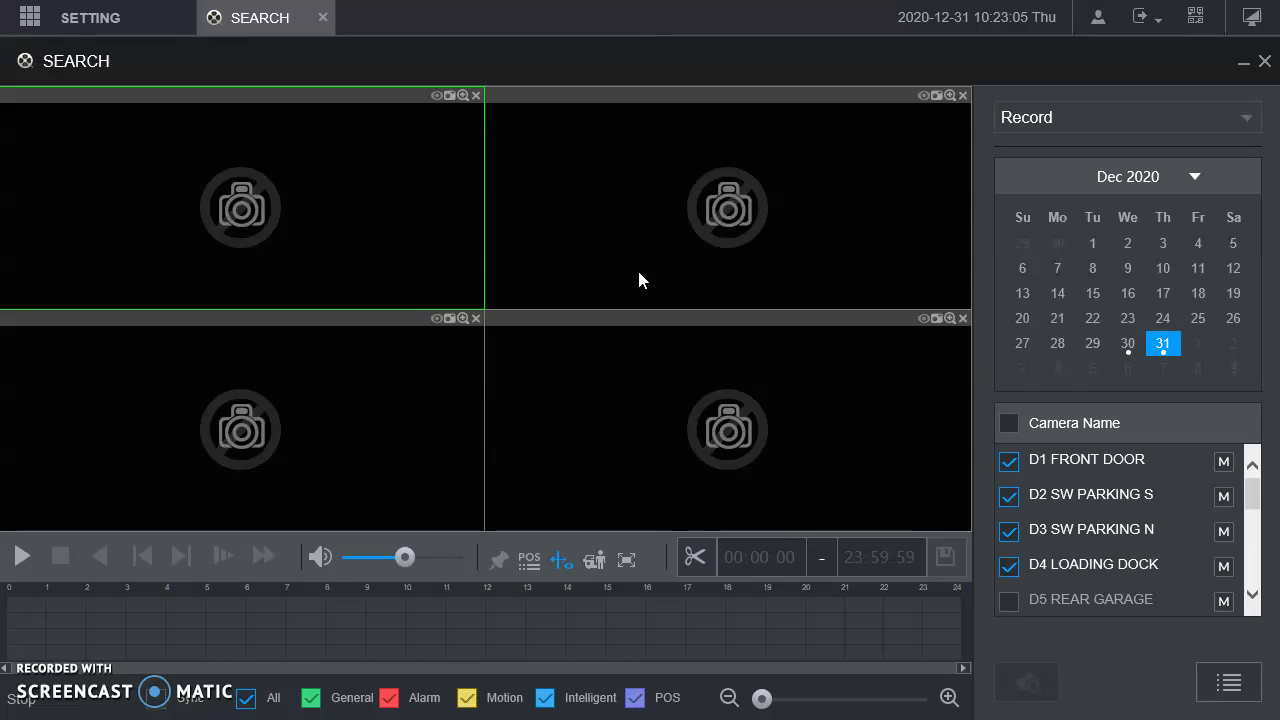
pyautogui.click(808, 143)
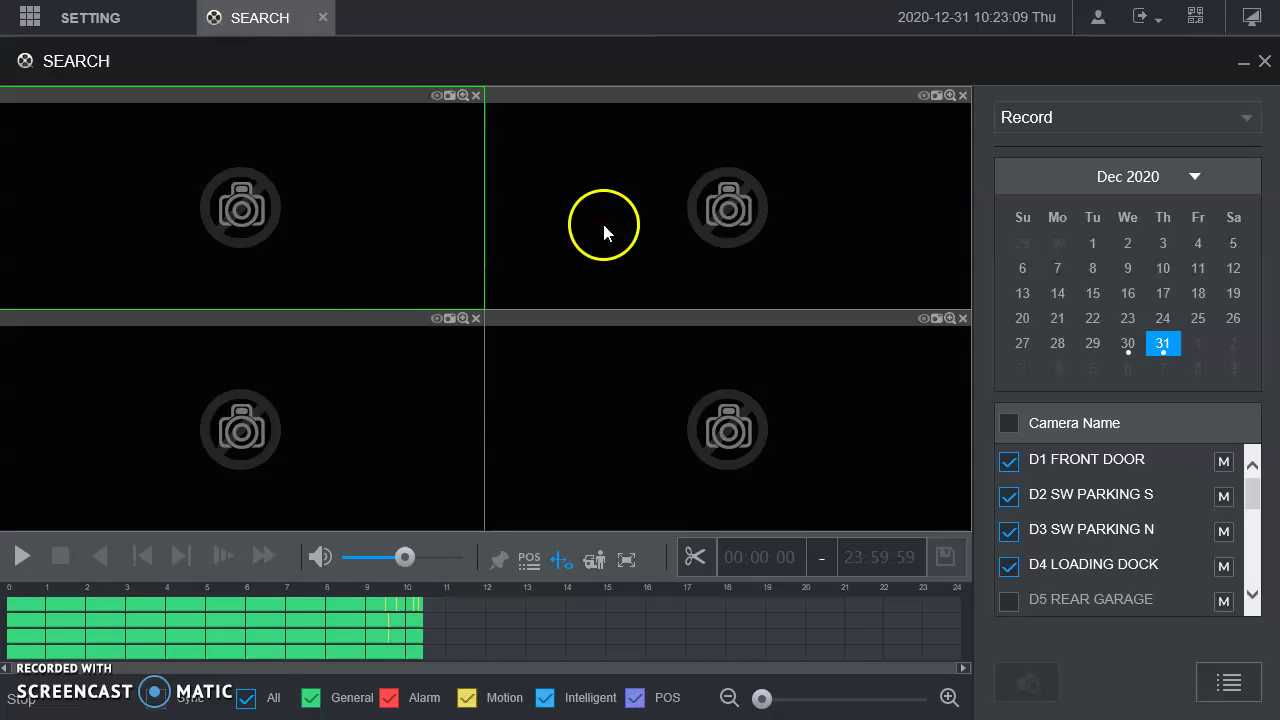
pyautogui.click(598, 134)
pyautogui.click(250, 333)
pyautogui.click(388, 471)
pyautogui.click(609, 434)
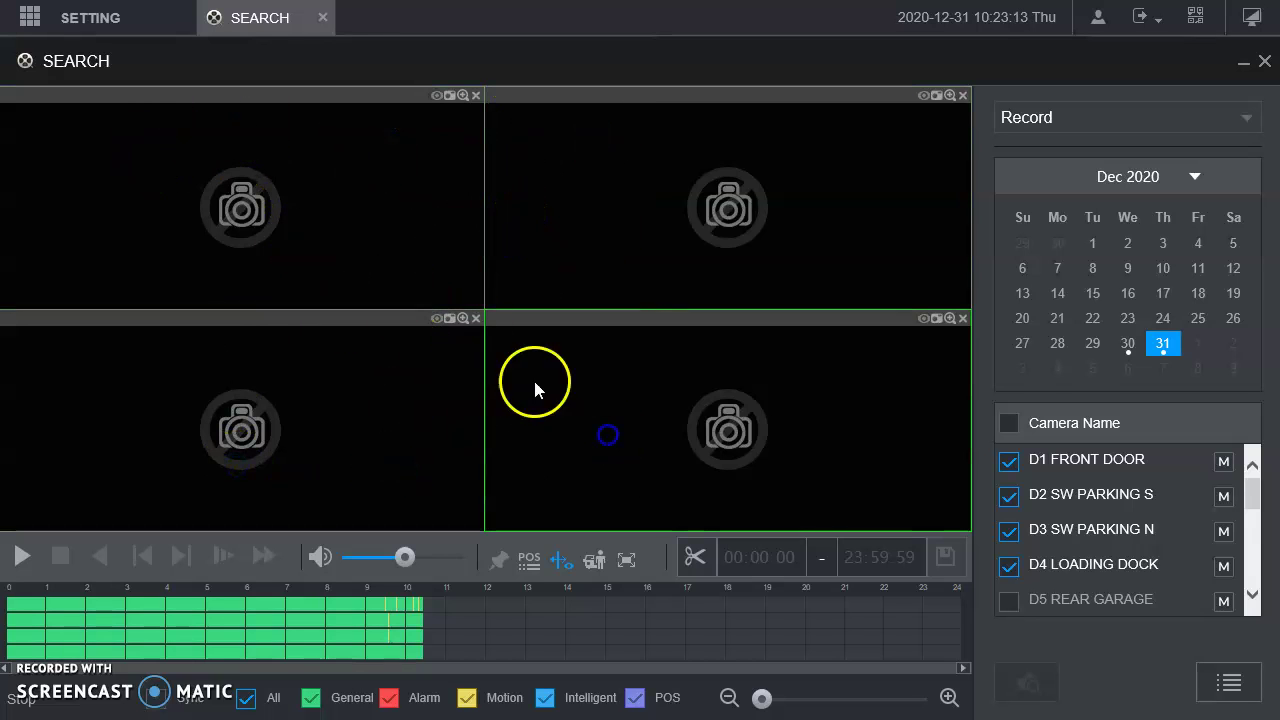
pyautogui.click(330, 227)
pyautogui.click(713, 232)
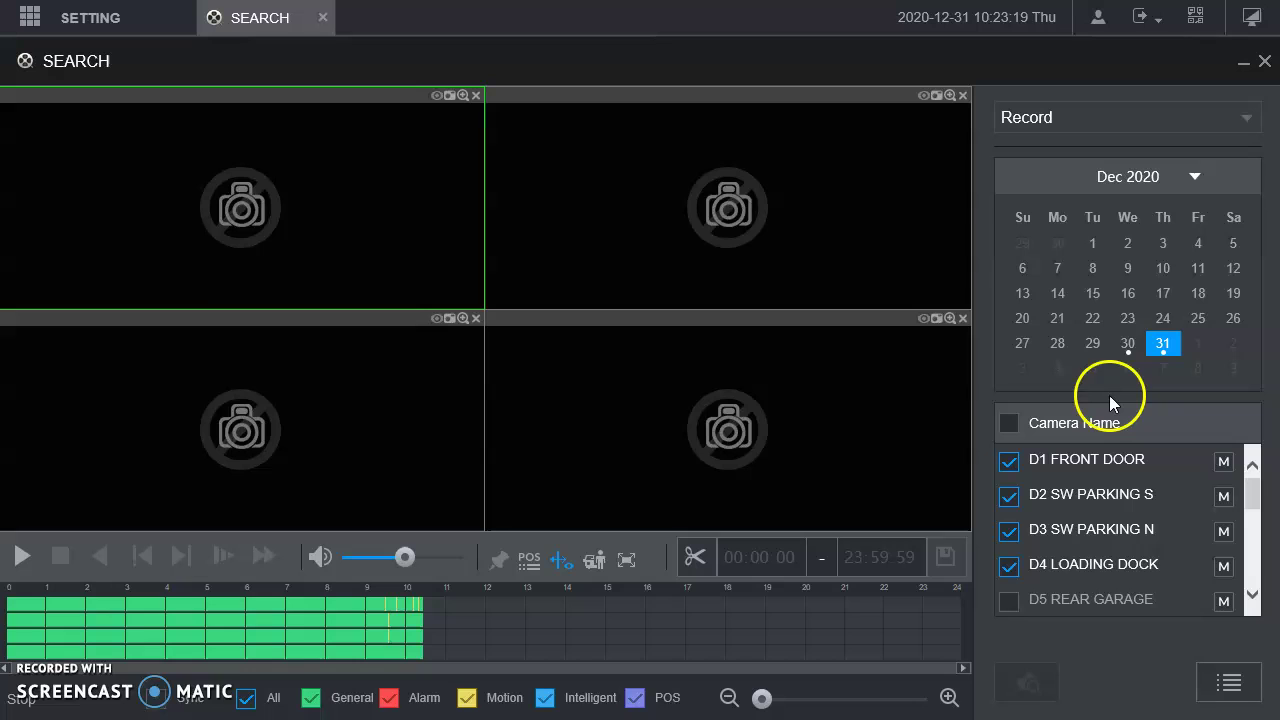
# Step: Choose December 31, 2020 as the date of the recordings to search
pyautogui.click(1163, 355)
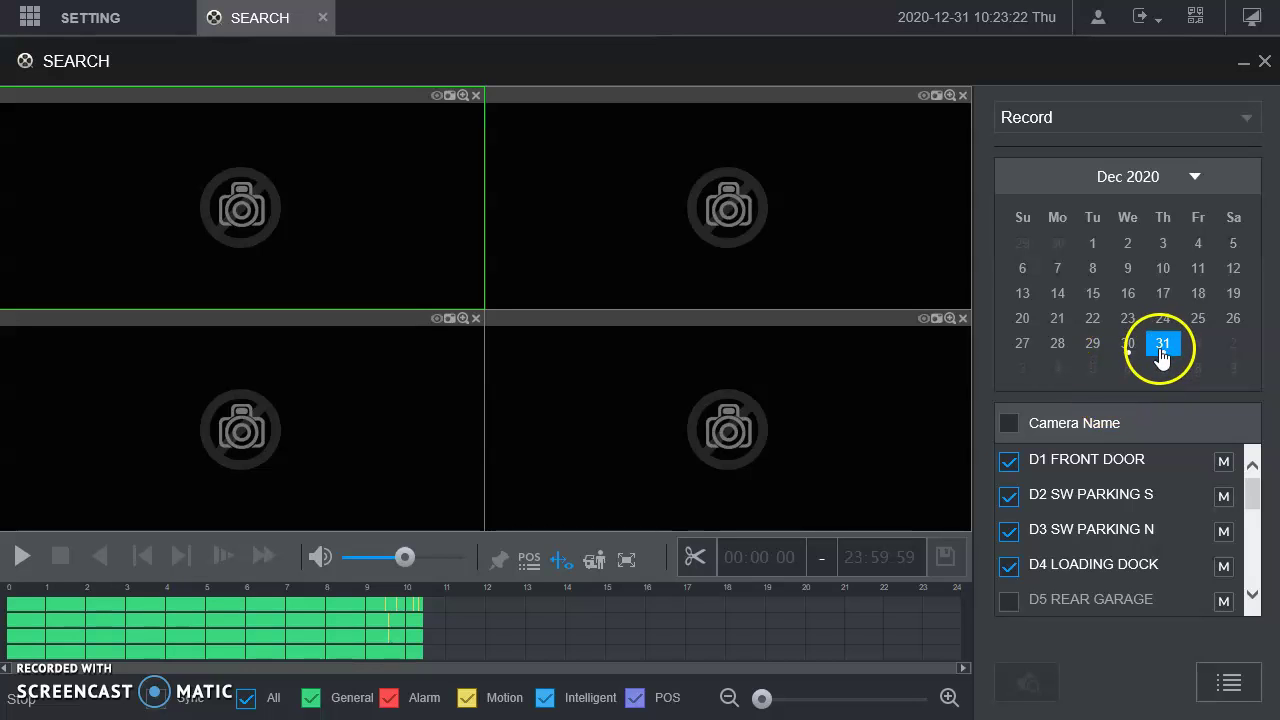
pyautogui.click(1072, 330)
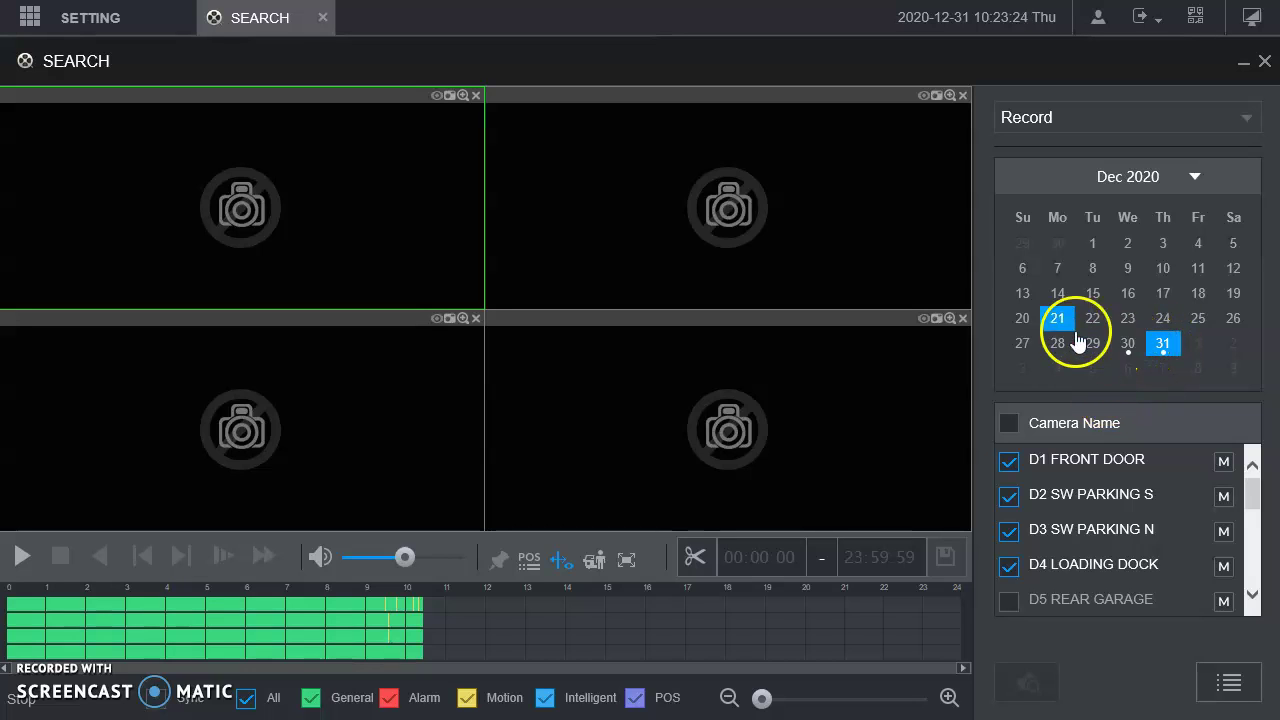
pyautogui.click(1168, 356)
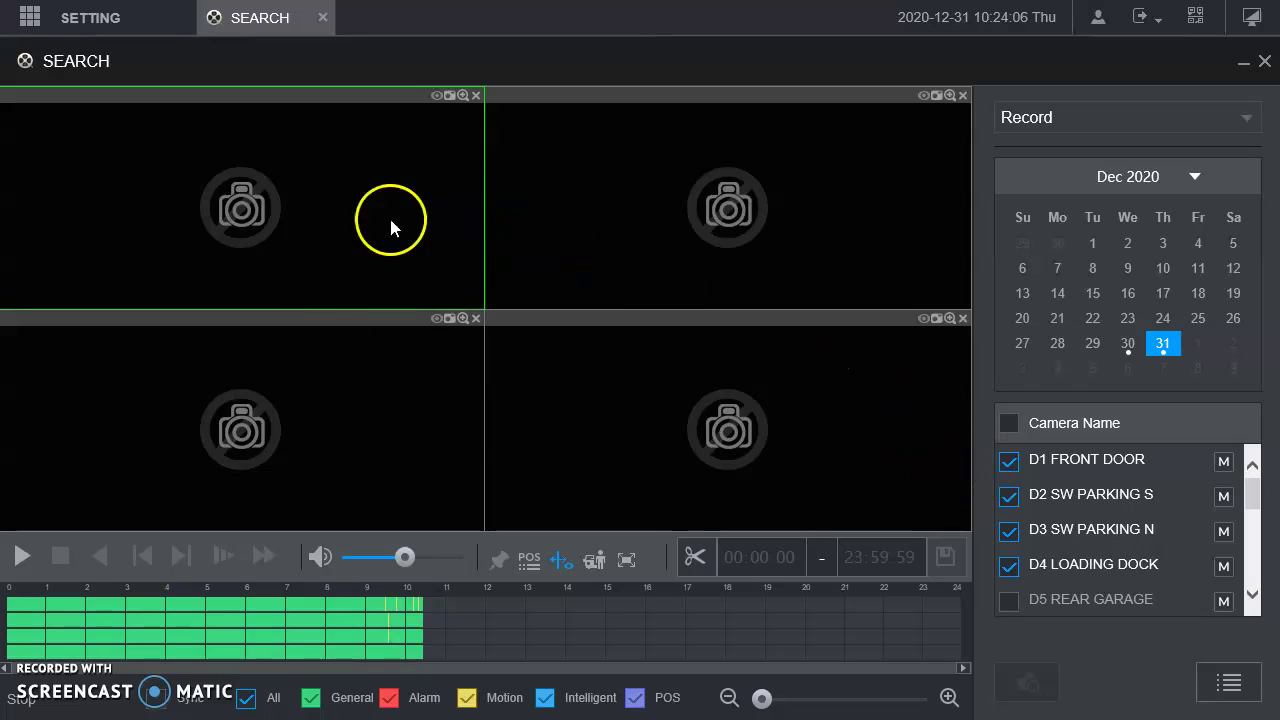
# Step: Deselect cameras D1 to D4 and select only D5 REAR GARAGE for playback
pyautogui.click(1008, 461)
pyautogui.click(1008, 496)
pyautogui.click(1008, 531)
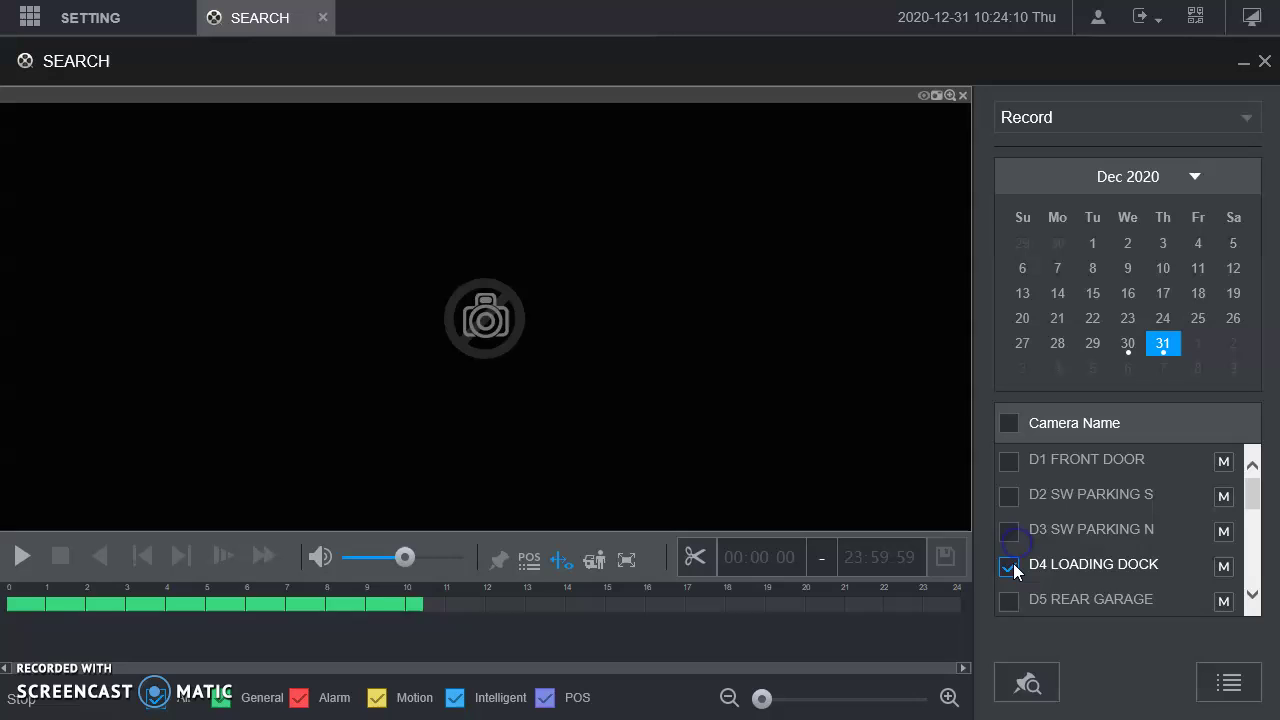
pyautogui.click(1012, 566)
pyautogui.scroll(-3, 1015, 540)
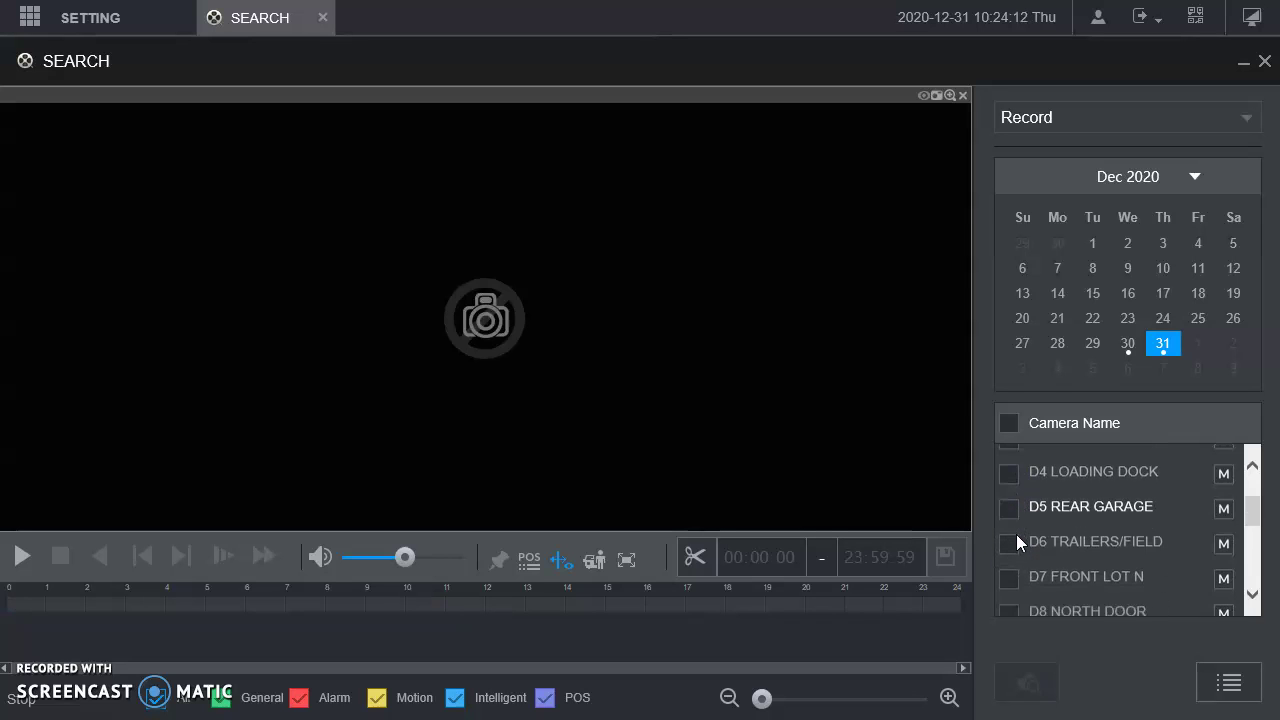
pyautogui.scroll(1, 1016, 534)
pyautogui.scroll(-1, 1013, 532)
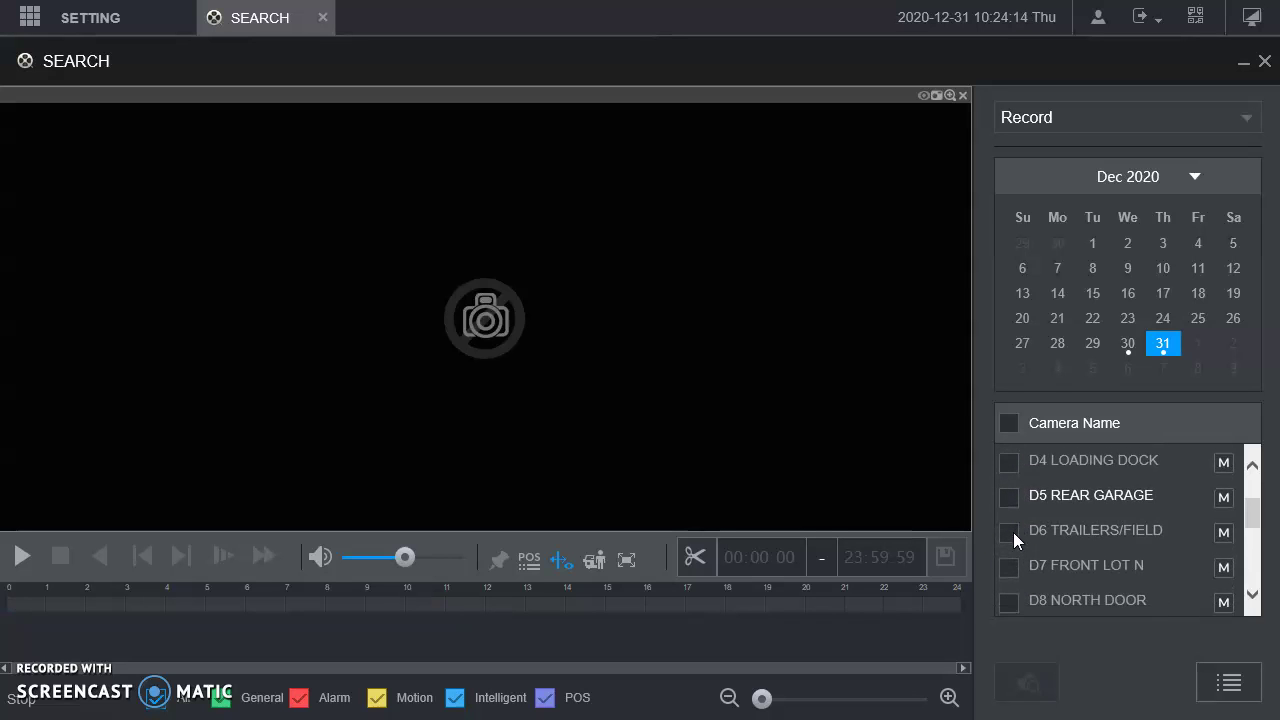
pyautogui.scroll(-1, 1013, 532)
pyautogui.click(1010, 478)
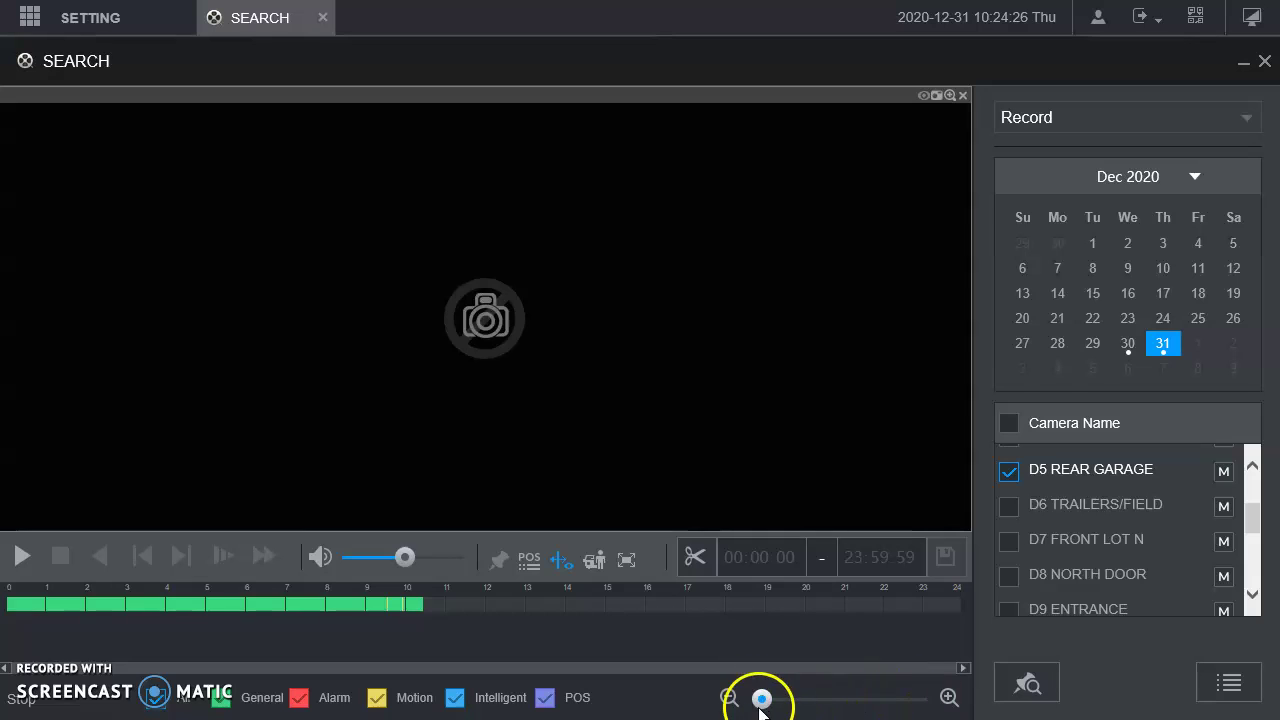
# Step: Expand the timeline to a 30-minute span around 9:30 and play the rear garage recording from about 9:32:54, at the motion event
pyautogui.moveTo(763, 699); pyautogui.dragTo(965, 710)
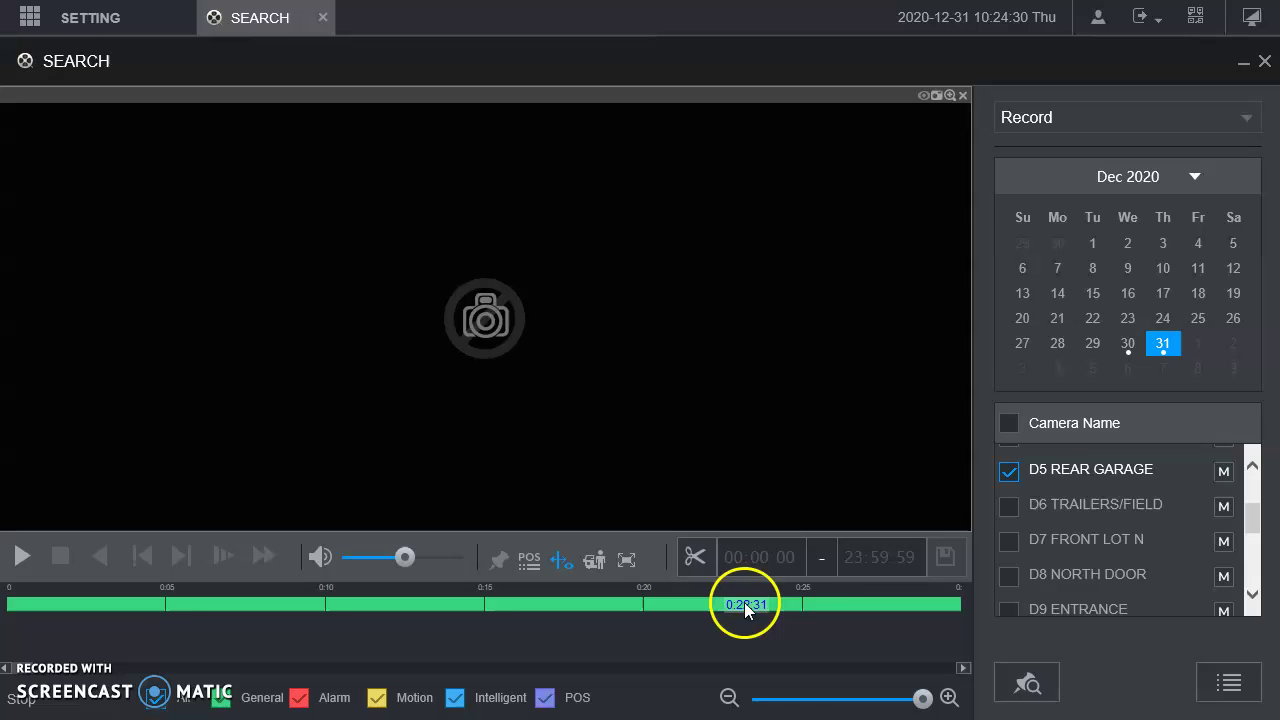
pyautogui.click(31, 670)
pyautogui.moveTo(31, 670); pyautogui.dragTo(386, 676)
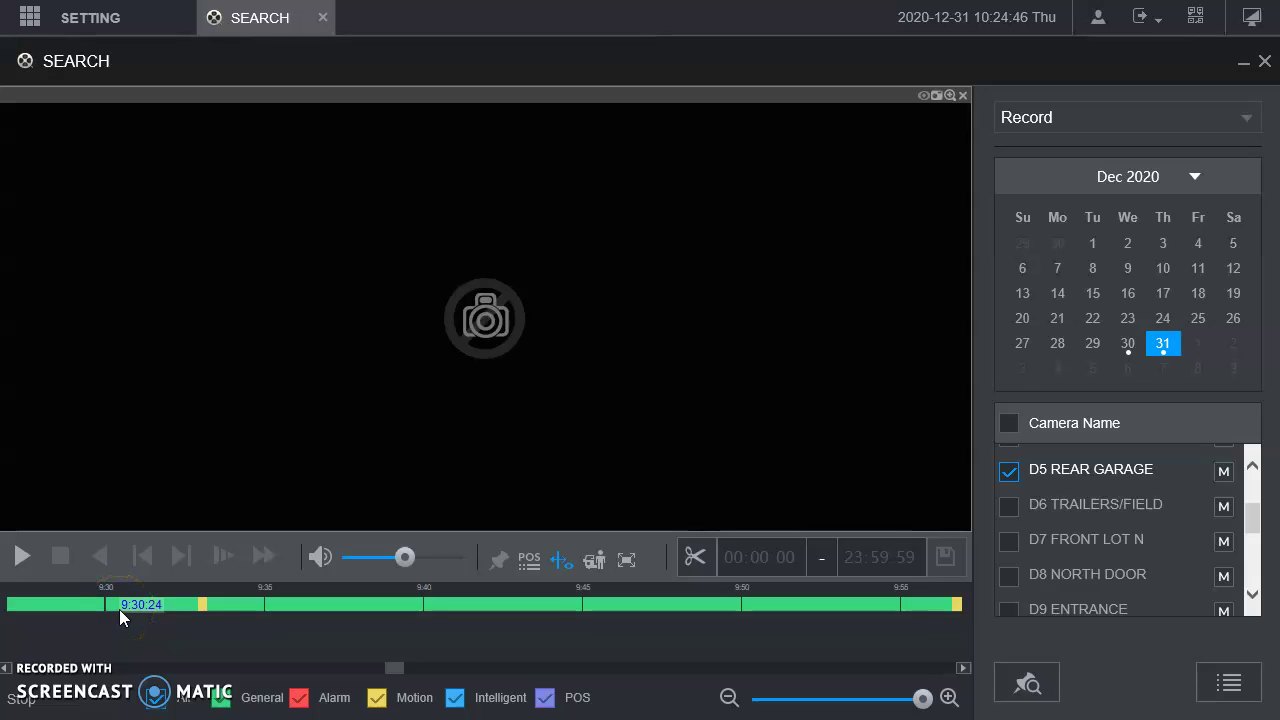
pyautogui.moveTo(119, 609); pyautogui.dragTo(594, 564)
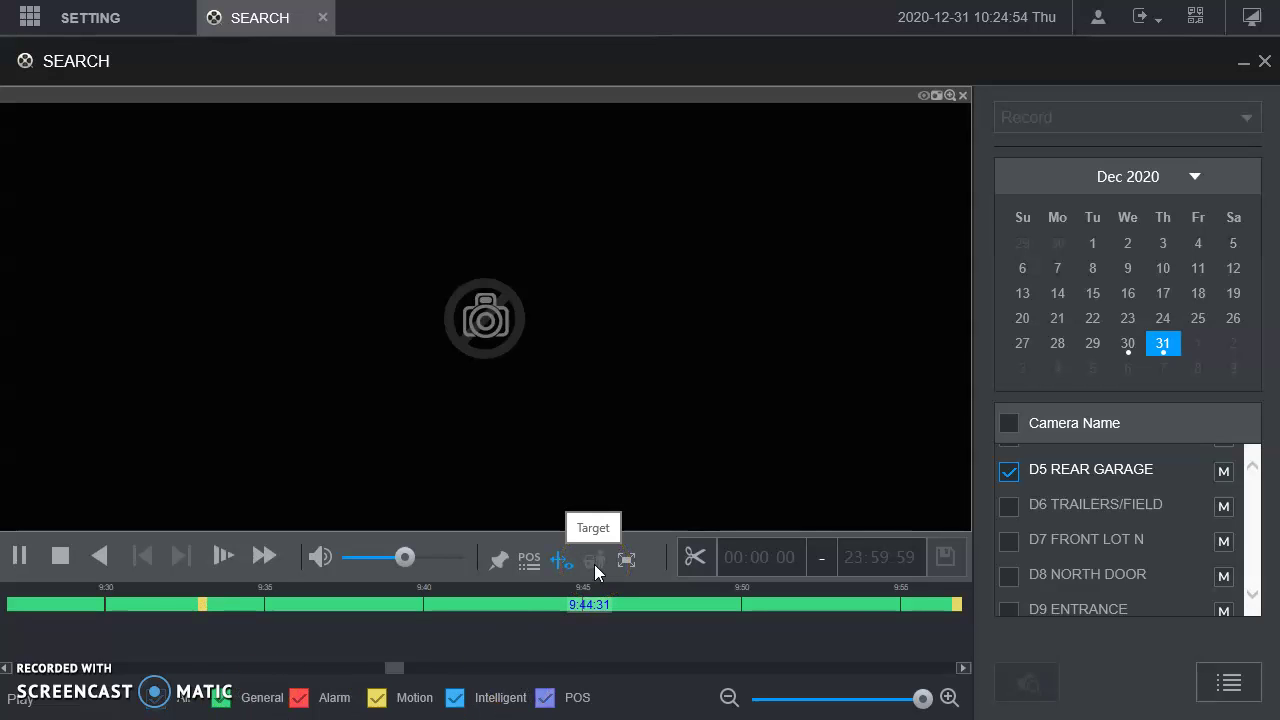
pyautogui.moveTo(511, 662); pyautogui.dragTo(239, 647)
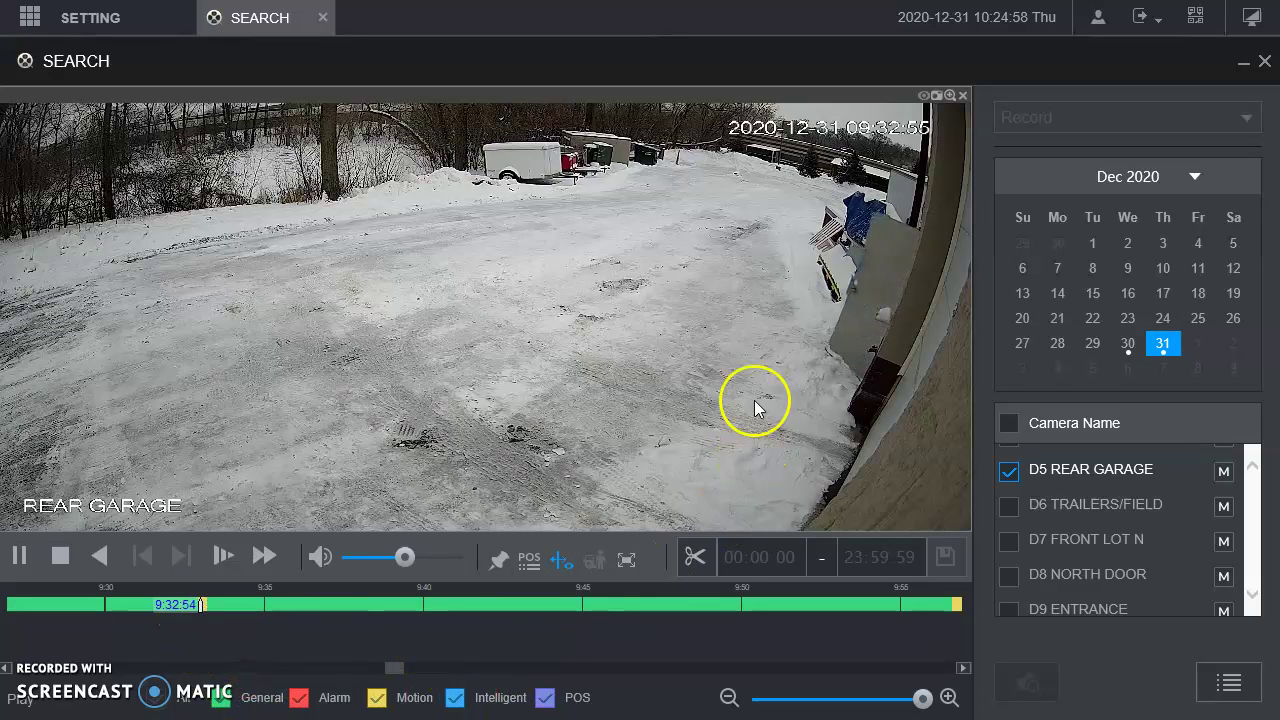
# Step: Turn on clip range selection for the rear garage recording and pause its playback
pyautogui.moveTo(770, 545); pyautogui.dragTo(689, 630)
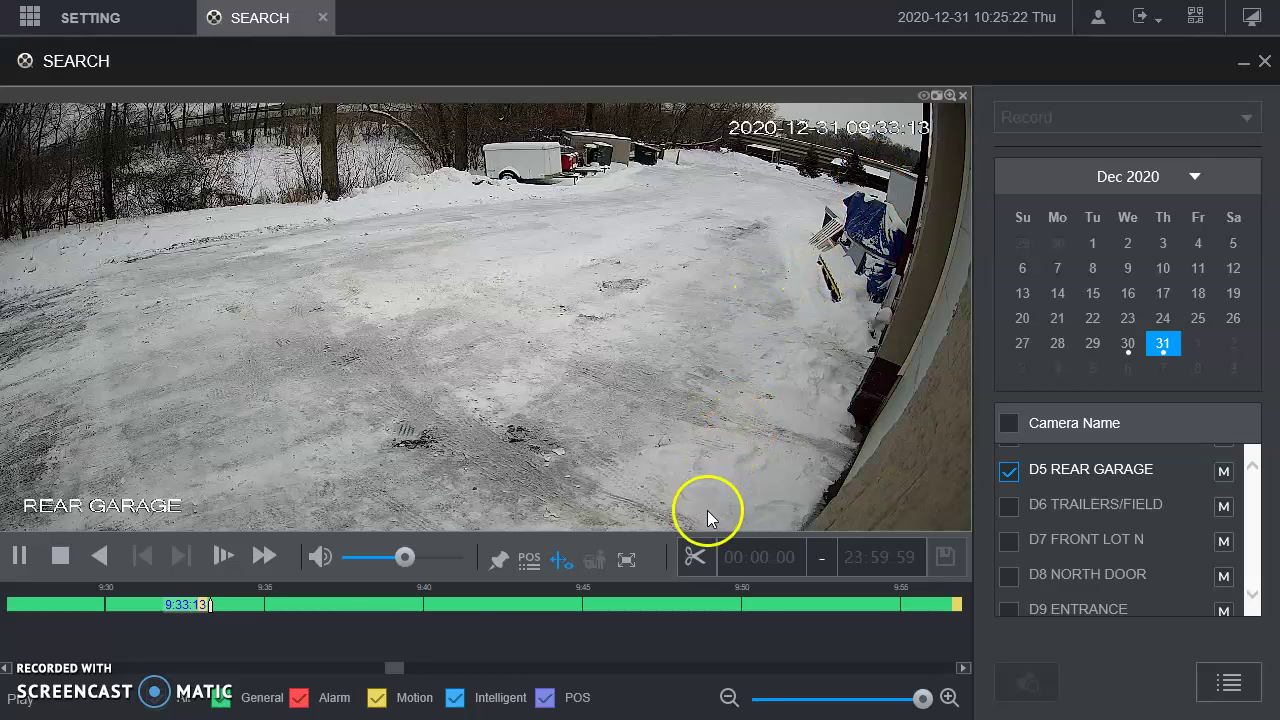
pyautogui.click(697, 567)
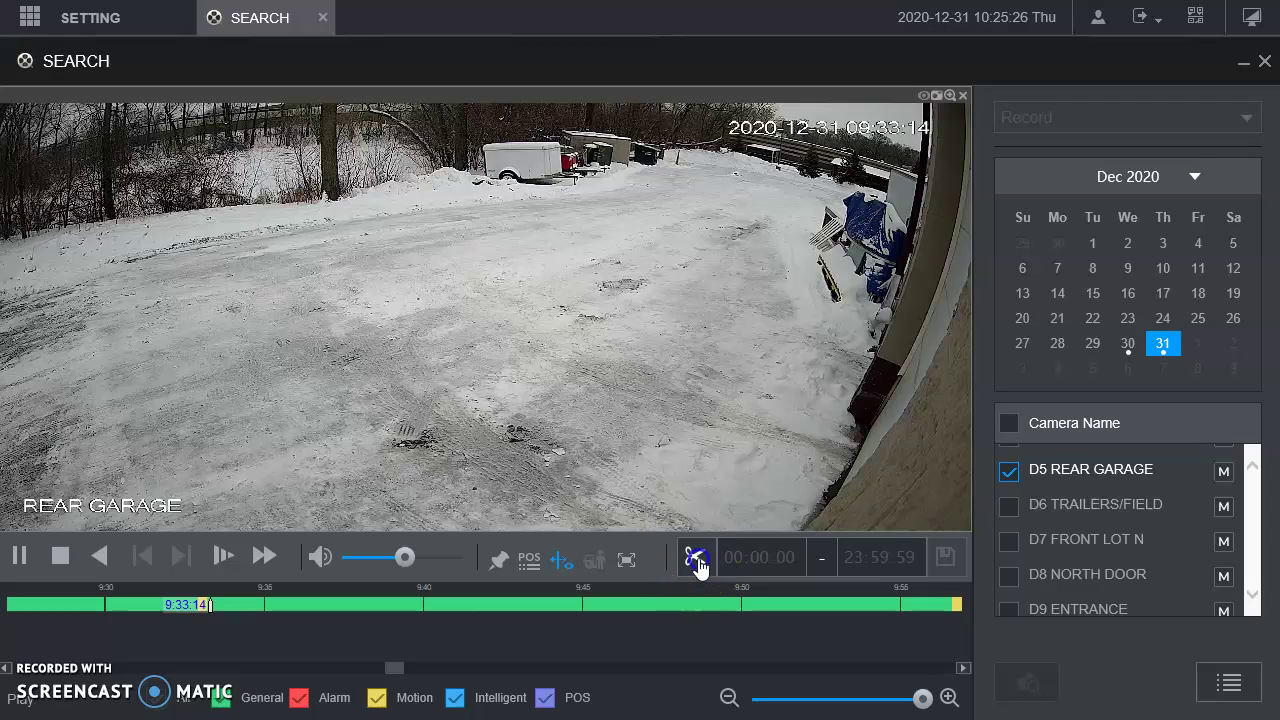
pyautogui.click(695, 563)
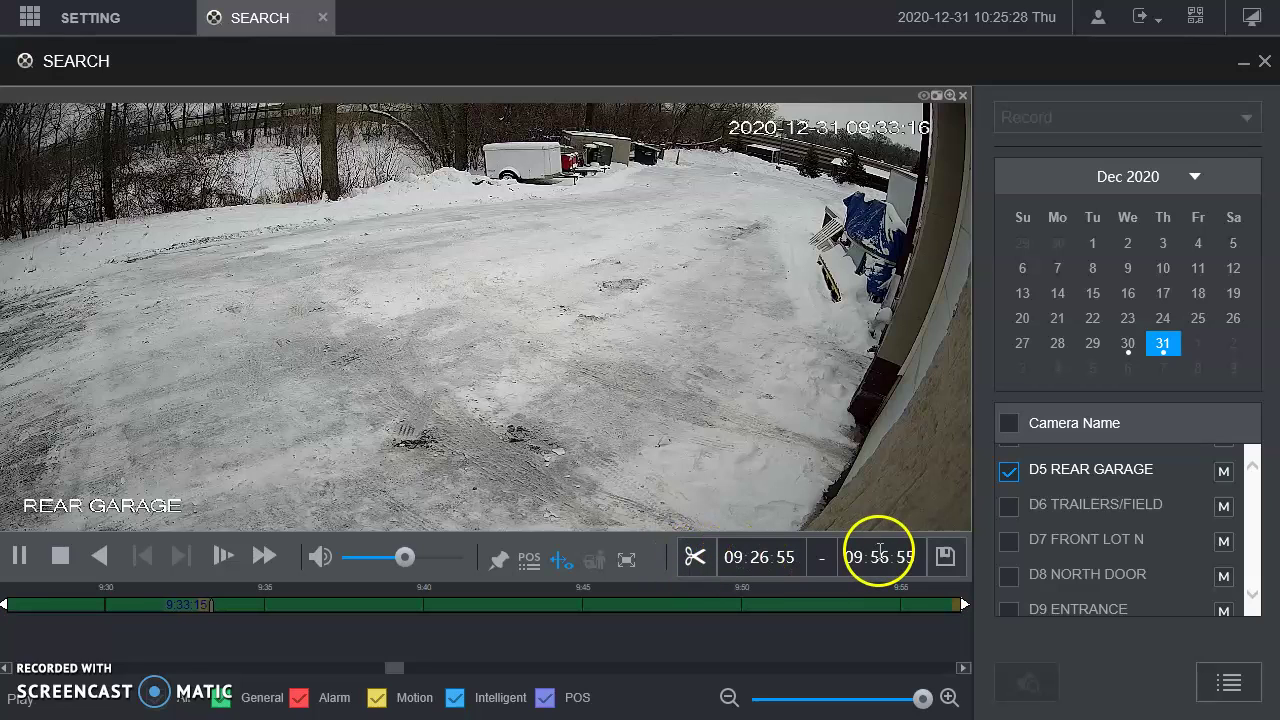
pyautogui.click(22, 560)
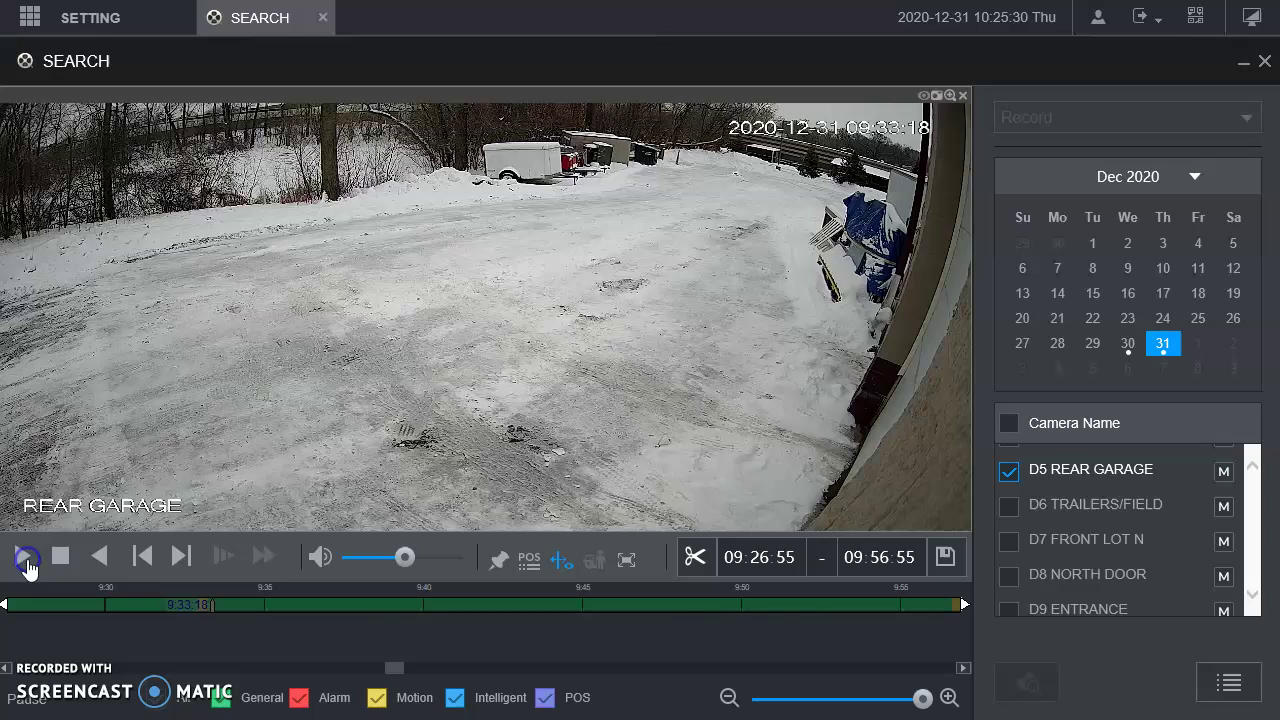
# Step: Narrow the clip range on the timeline around the motion event, from about 09:32:48 to about 09:33:21
pyautogui.click(577, 661)
pyautogui.moveTo(4, 607); pyautogui.dragTo(194, 614)
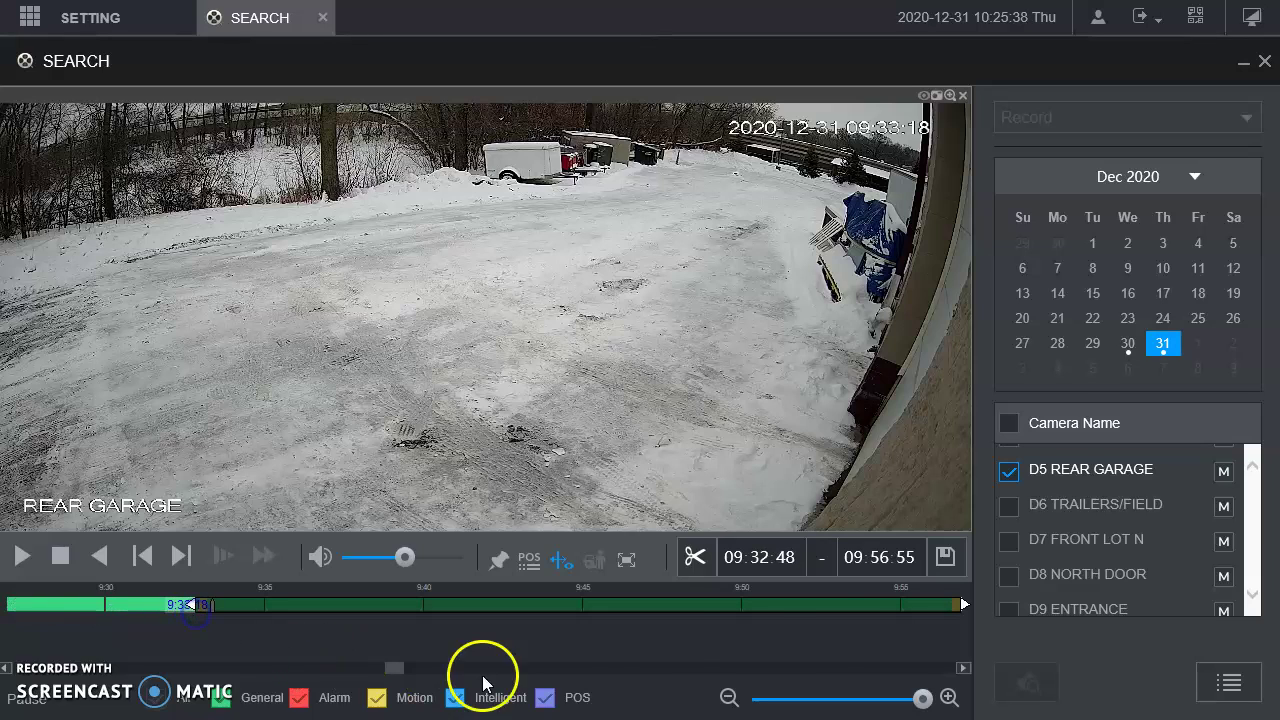
pyautogui.moveTo(959, 604); pyautogui.dragTo(214, 607)
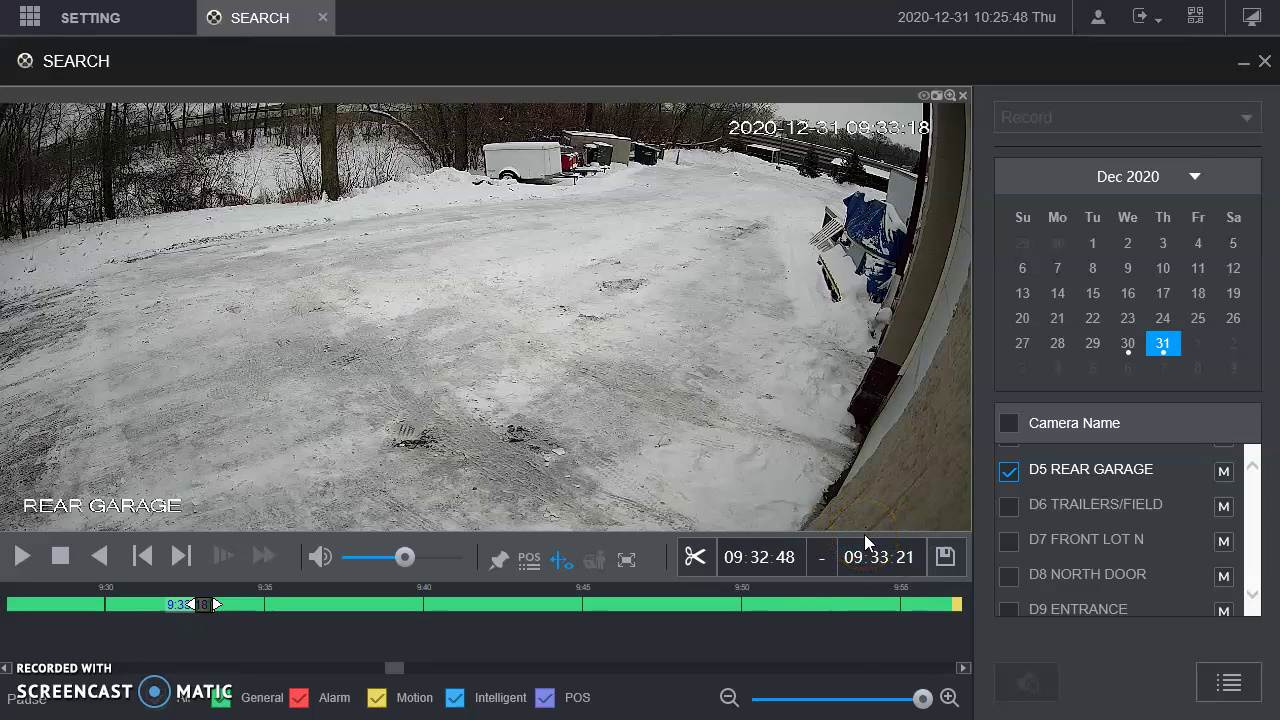
# Step: Set the clip's start time to exactly 09:32:53 and its end time to 09:33:09
pyautogui.click(800, 559)
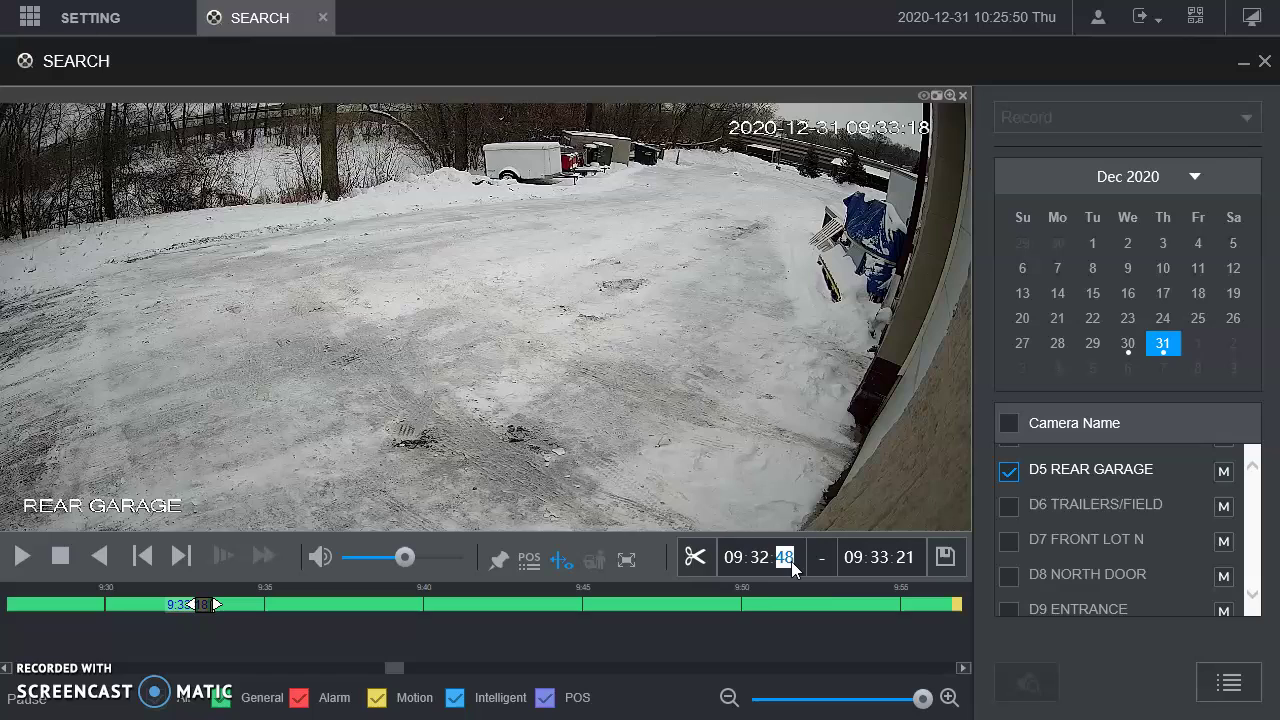
pyautogui.write('53')
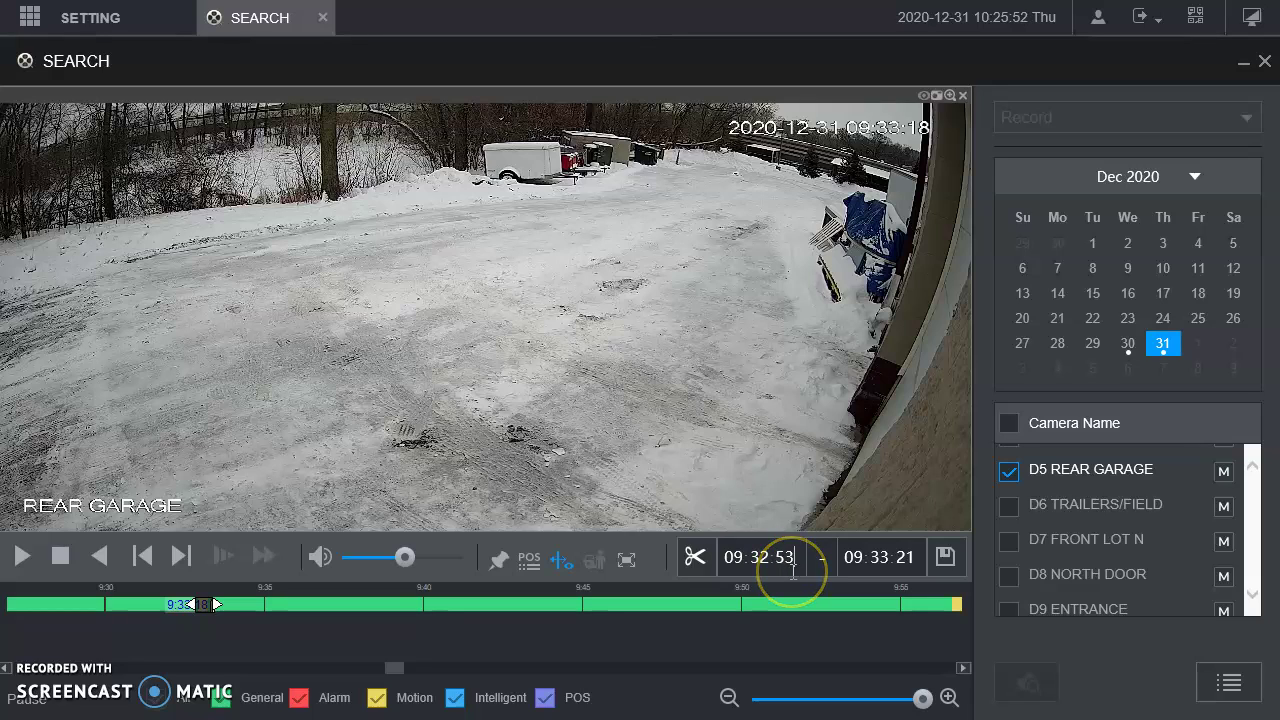
pyautogui.click(808, 566)
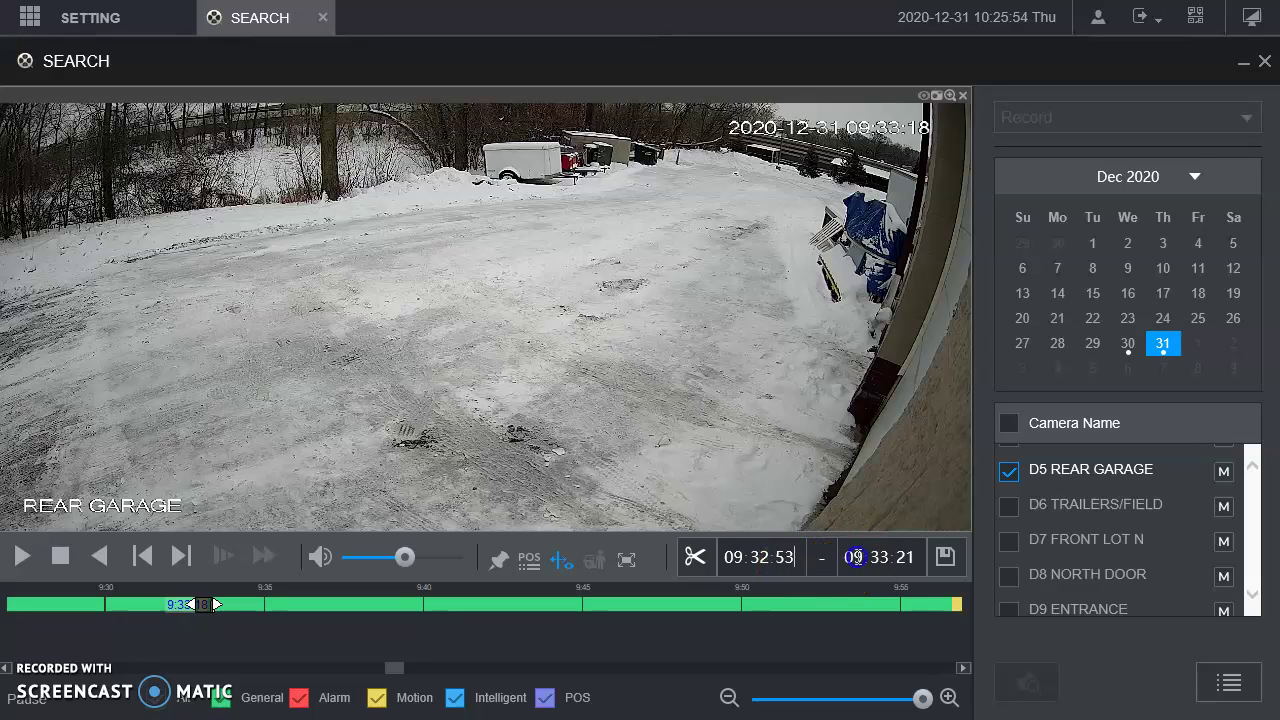
pyautogui.click(900, 563)
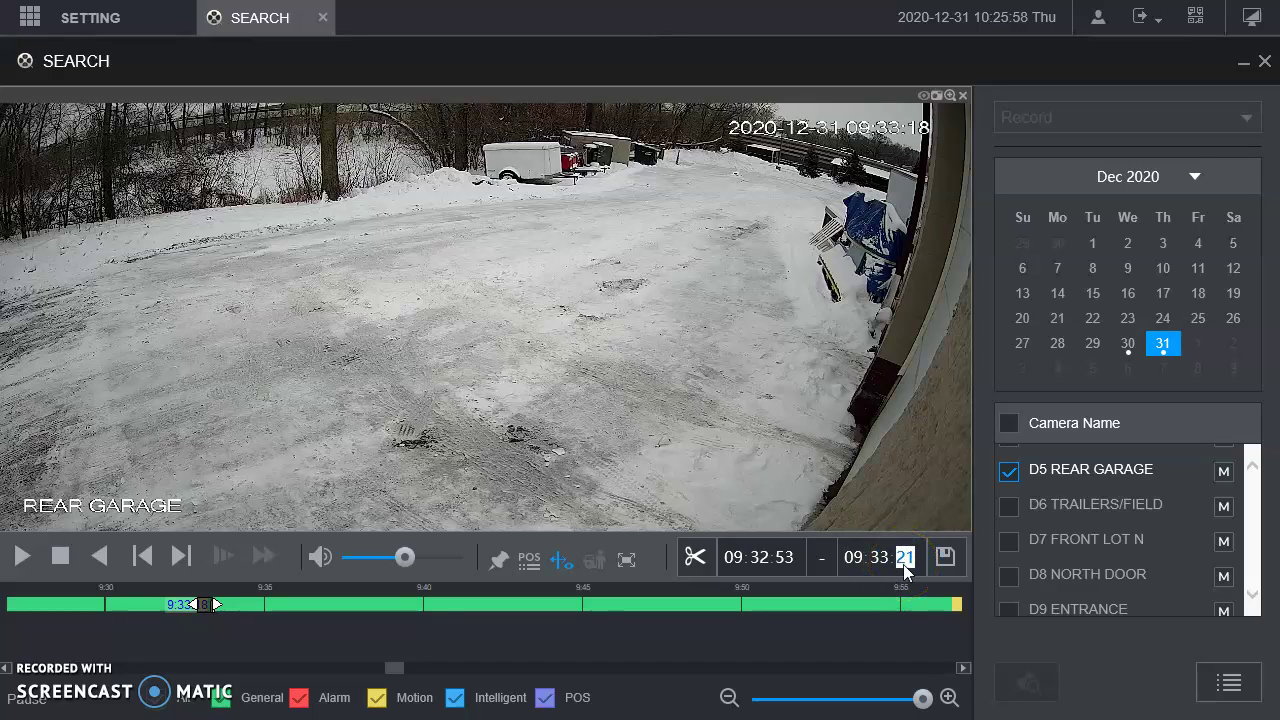
pyautogui.write('09')
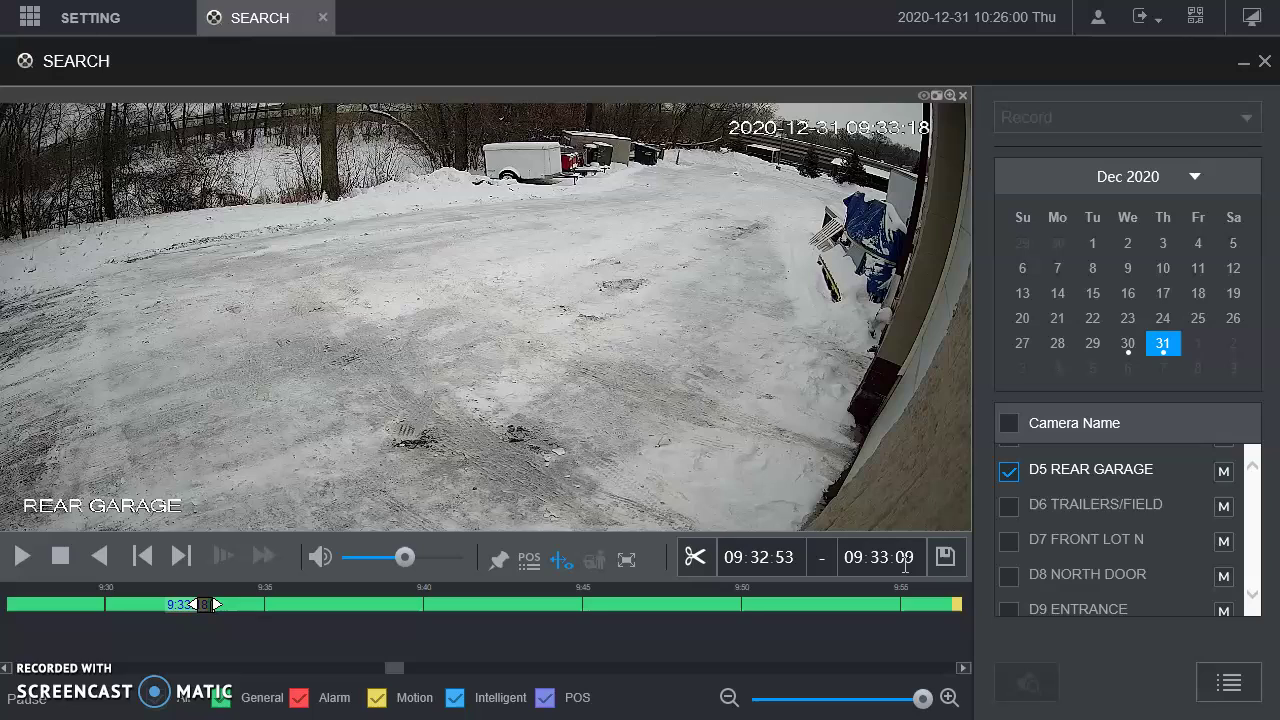
pyautogui.click(903, 566)
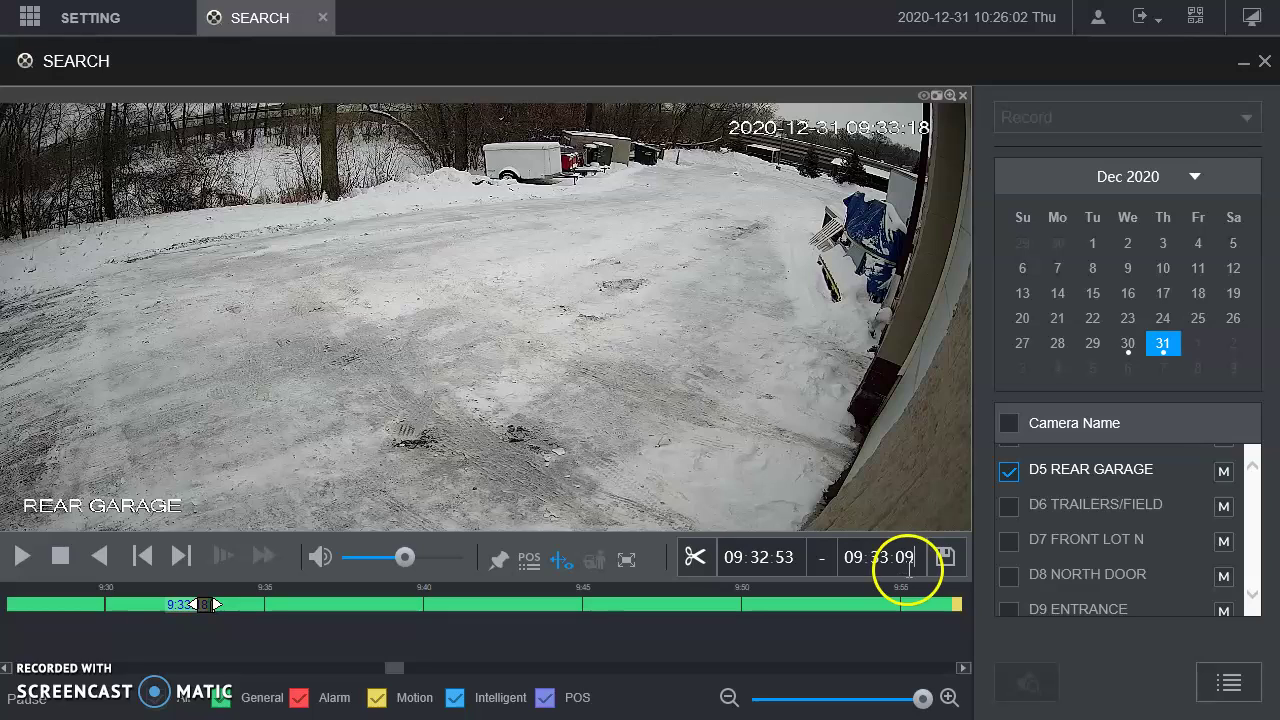
pyautogui.click(687, 406)
pyautogui.click(328, 553)
pyautogui.click(170, 604)
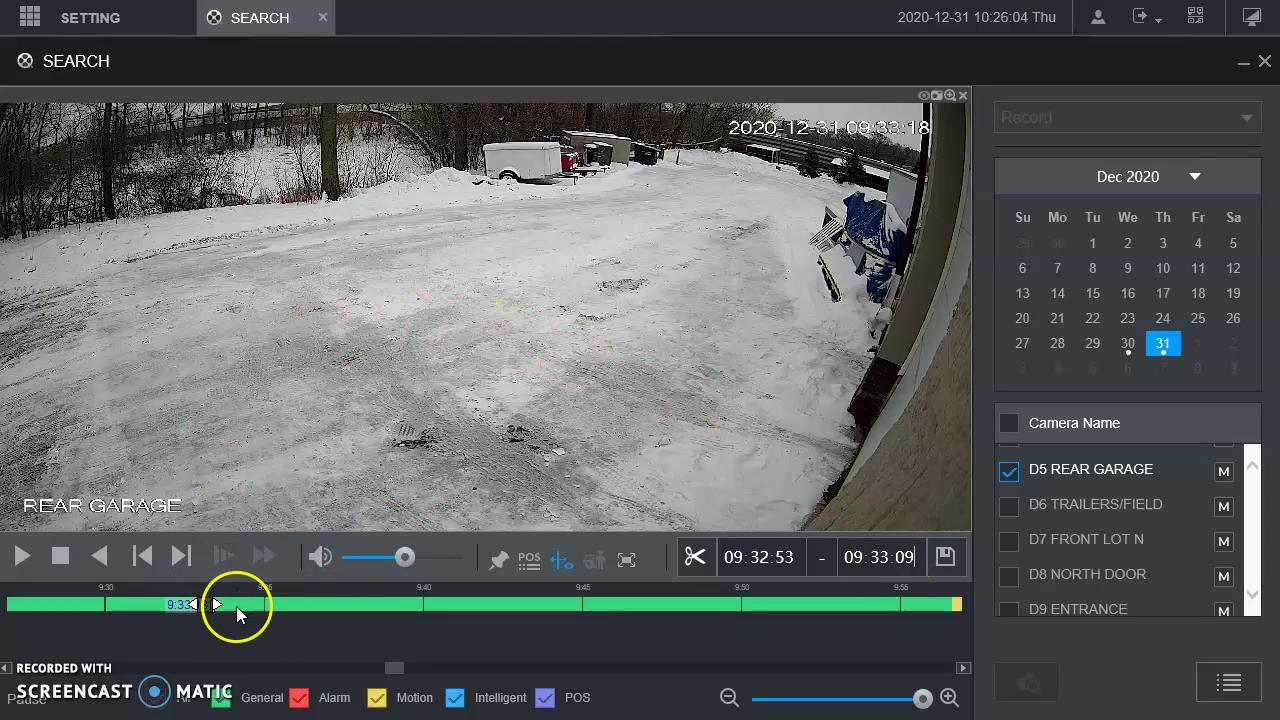
# Step: Save the rear garage clip to the Recordings folder inside Downloads
pyautogui.click(946, 562)
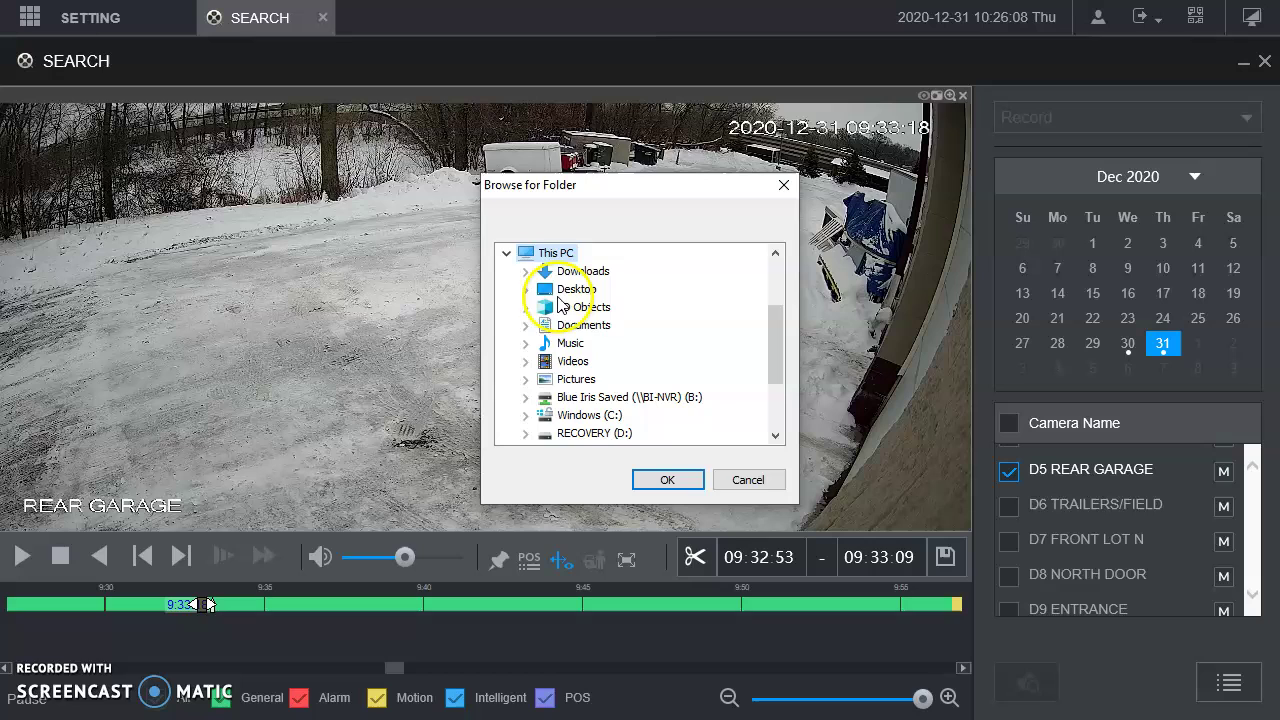
pyautogui.click(532, 271)
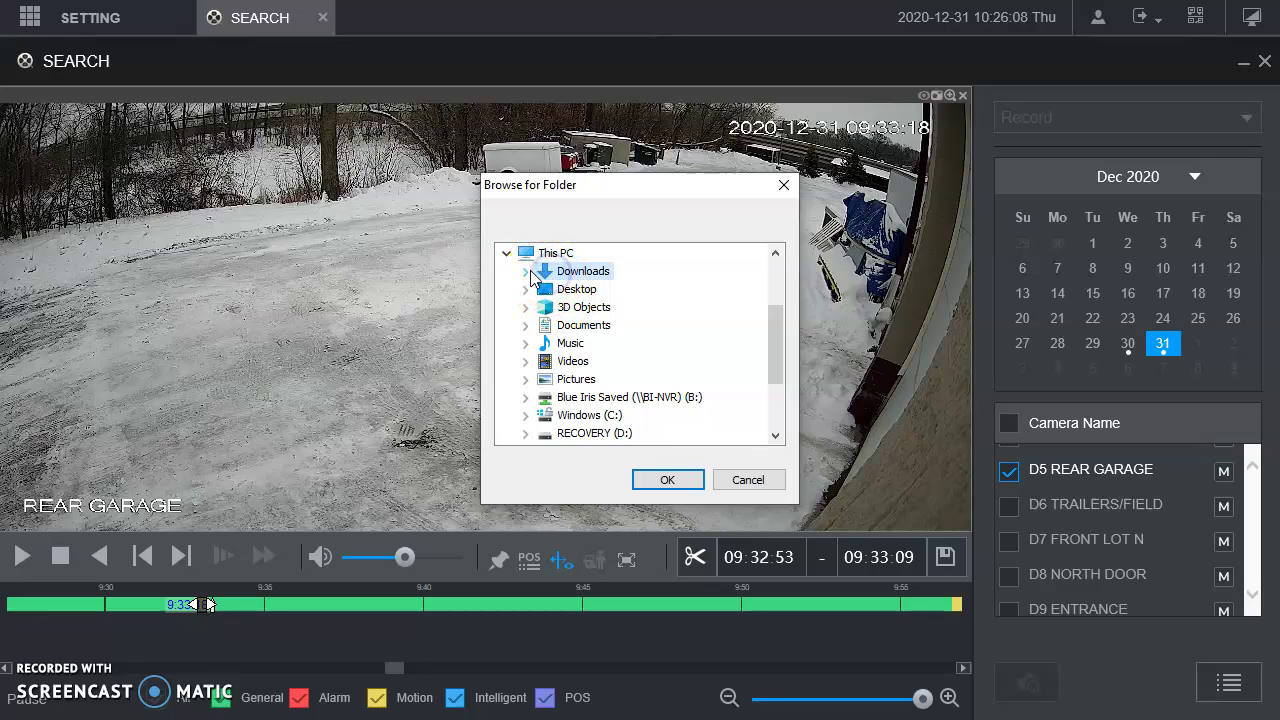
pyautogui.moveTo(777, 271); pyautogui.dragTo(770, 372)
pyautogui.click(603, 289)
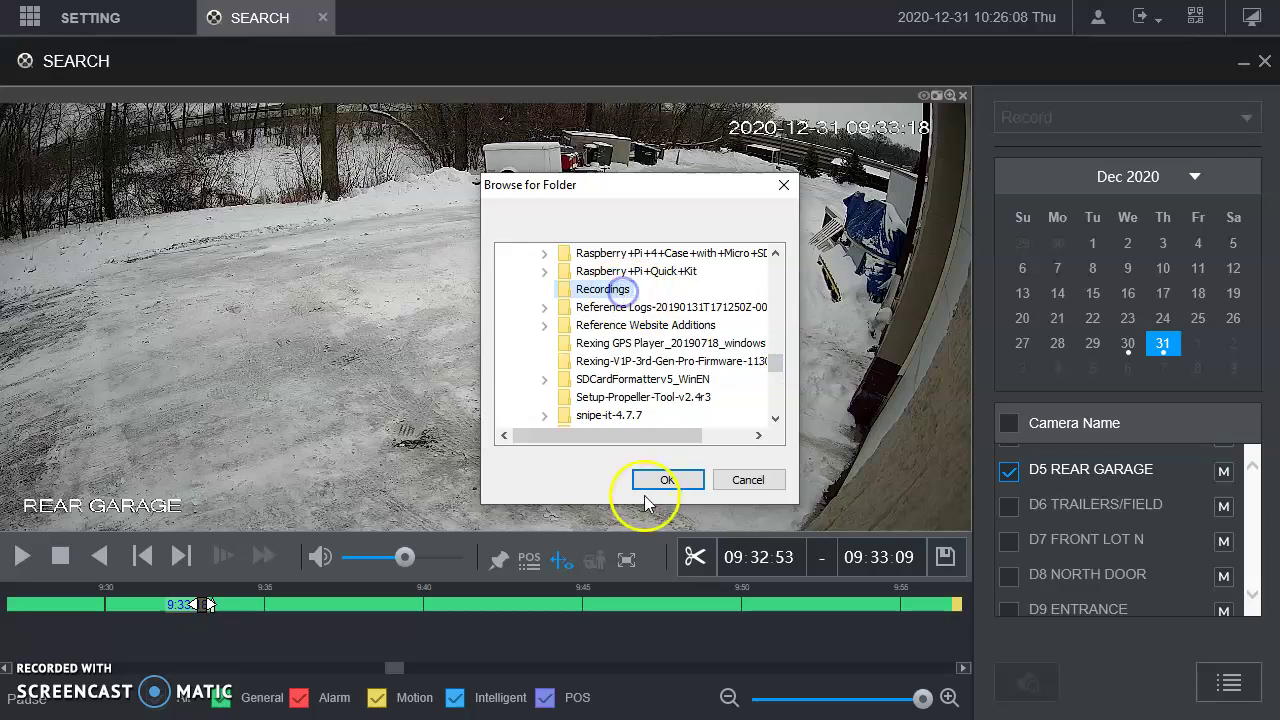
pyautogui.click(650, 482)
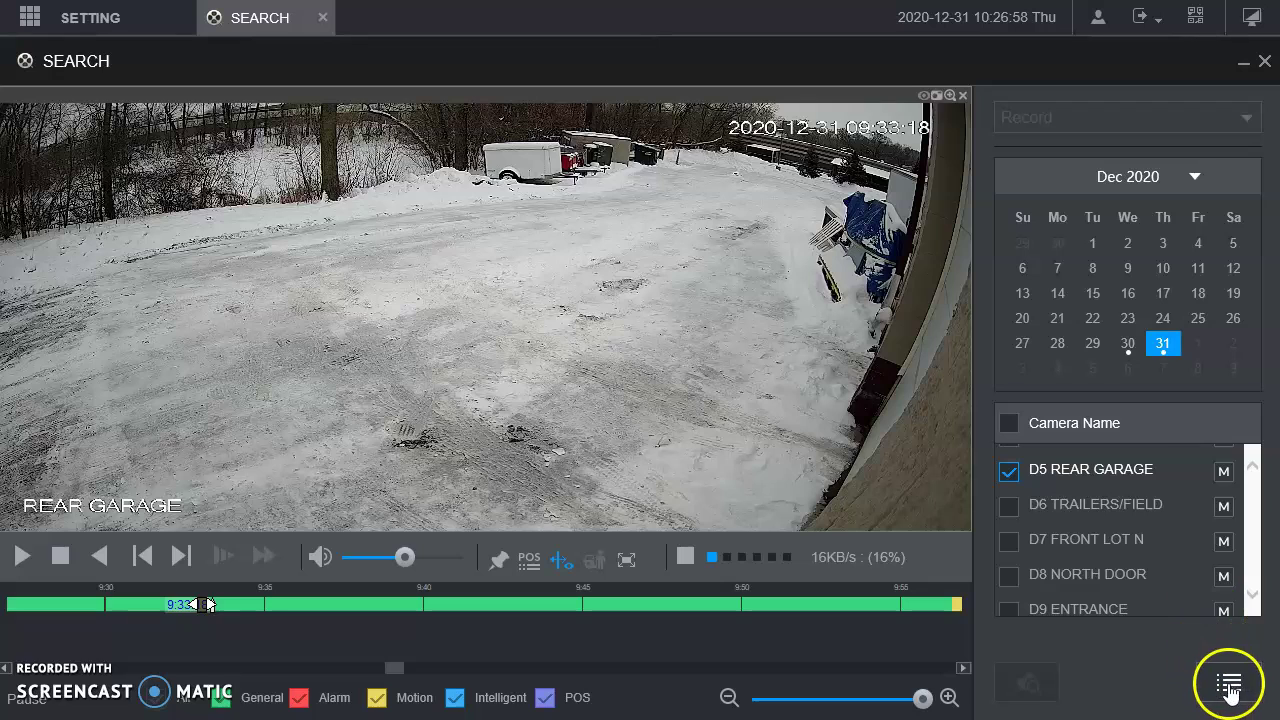
# Step: Open the rear garage recording list for the day and look through the start times and types of its entries
pyautogui.click(1232, 686)
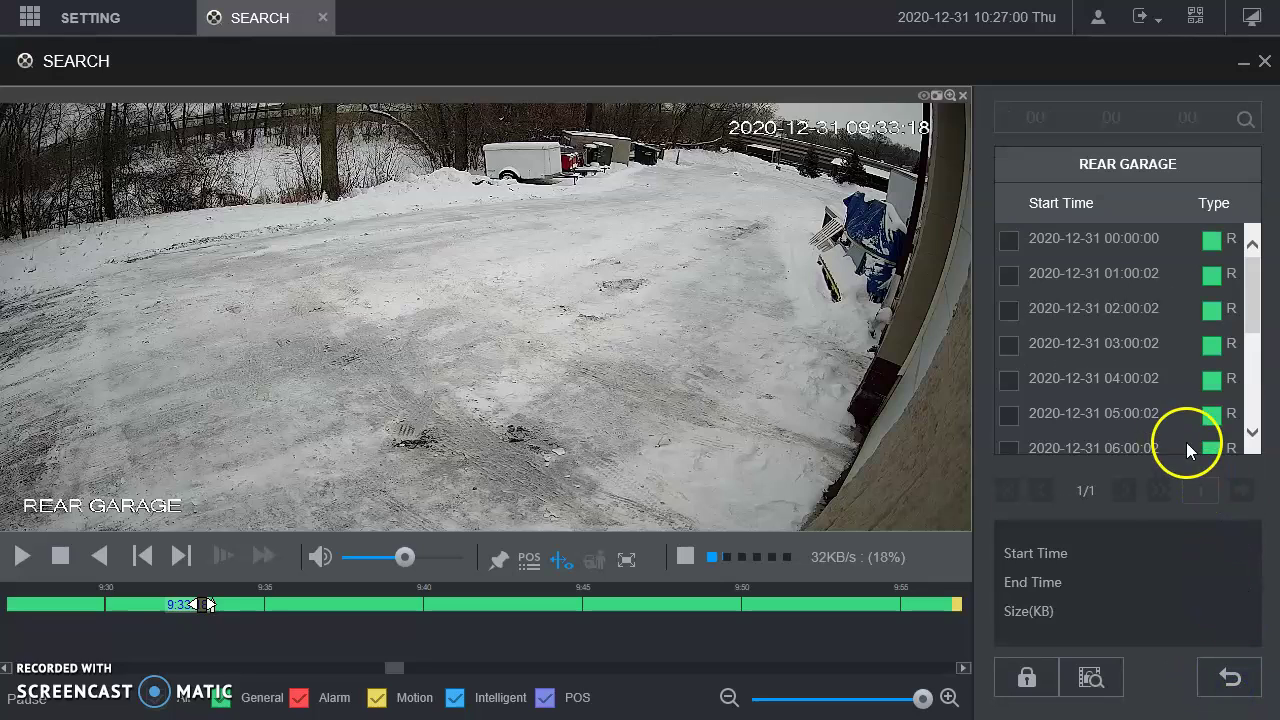
pyautogui.scroll(-3, 1127, 272)
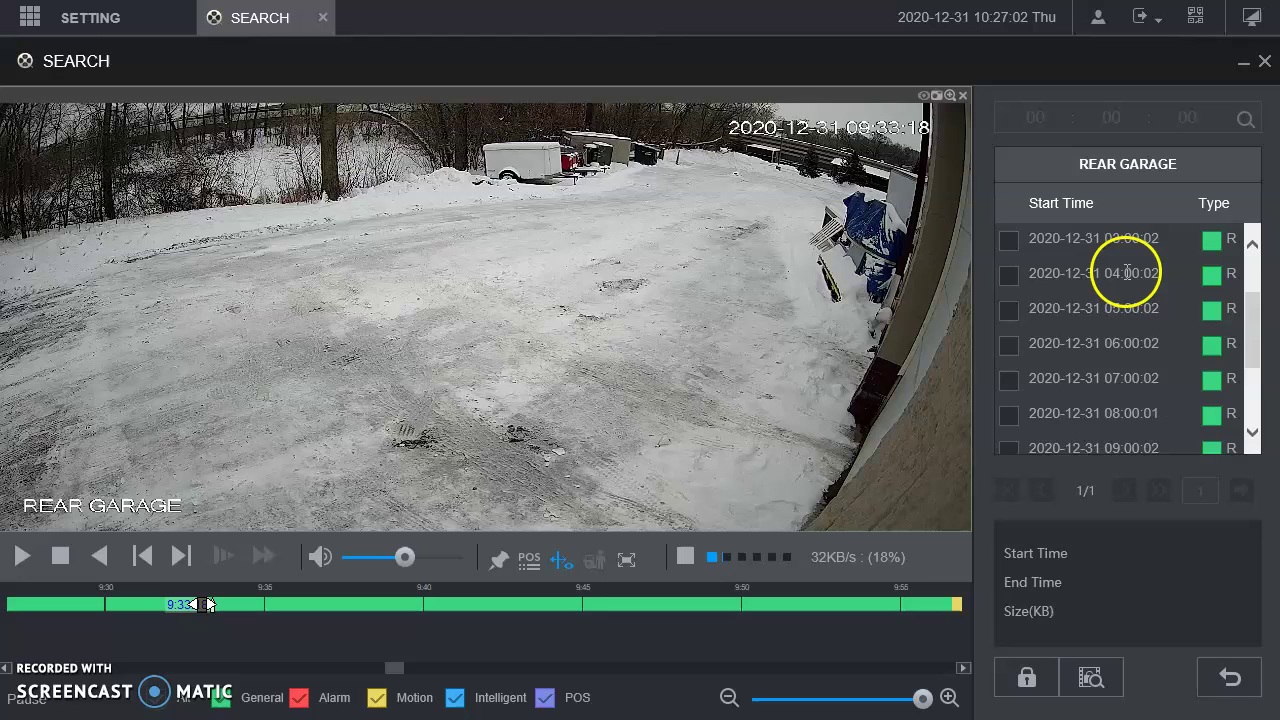
pyautogui.scroll(-3, 1127, 272)
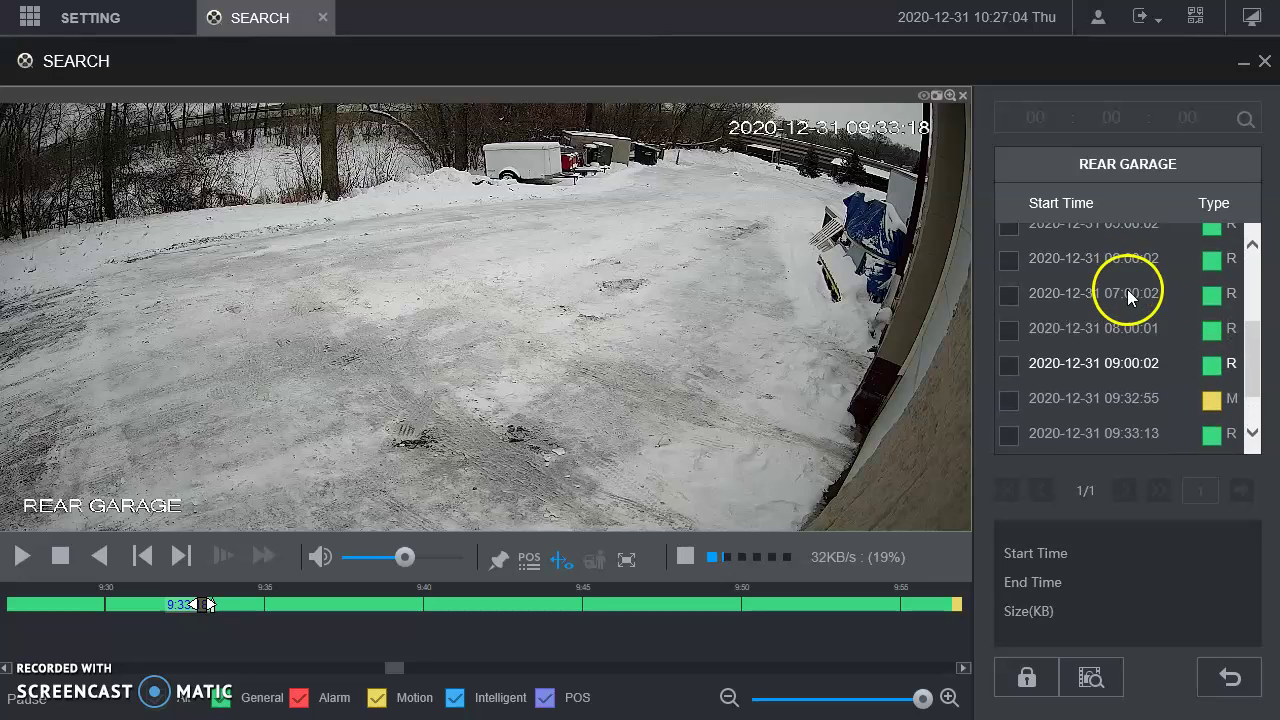
pyautogui.scroll(6, 1127, 293)
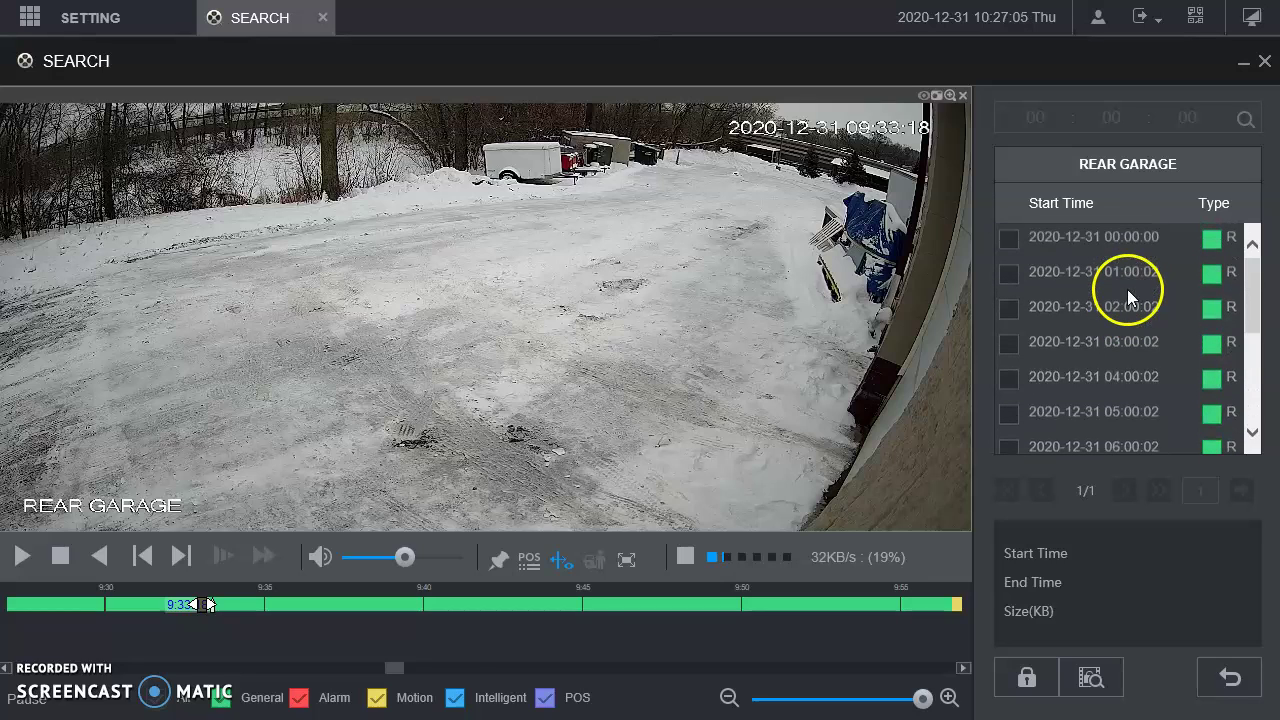
pyautogui.click(1198, 240)
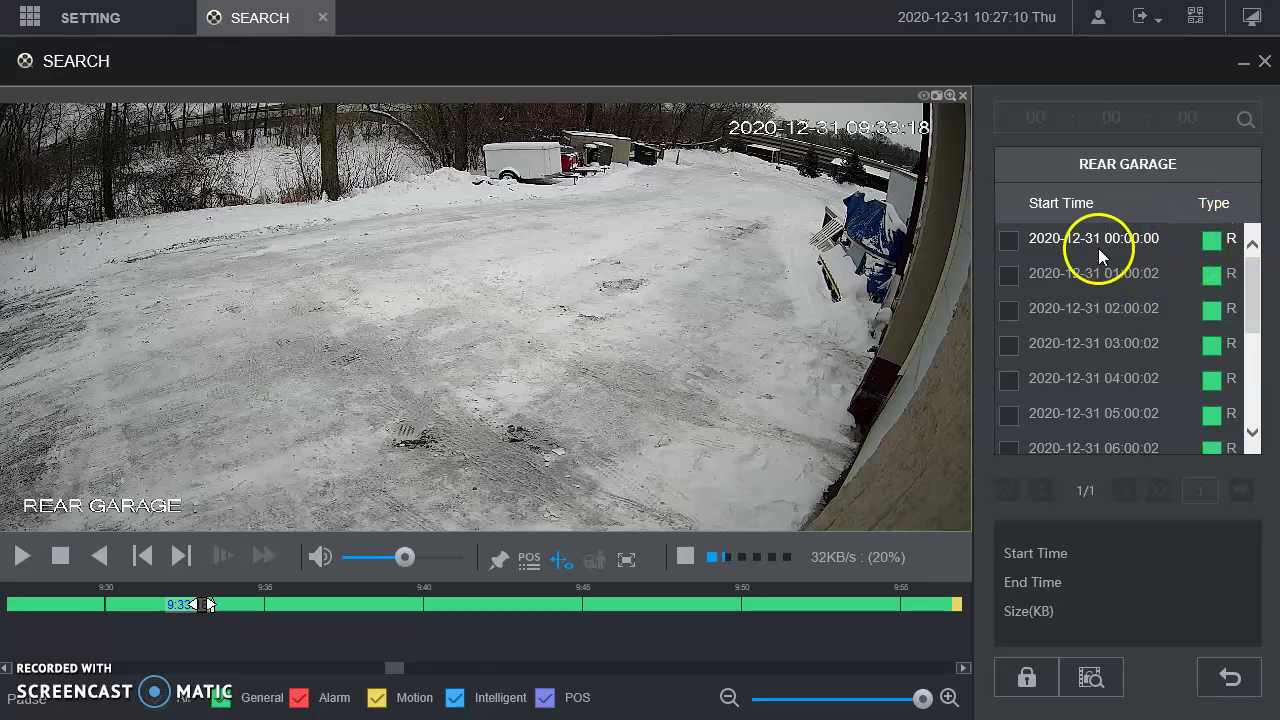
pyautogui.scroll(-2, 1133, 345)
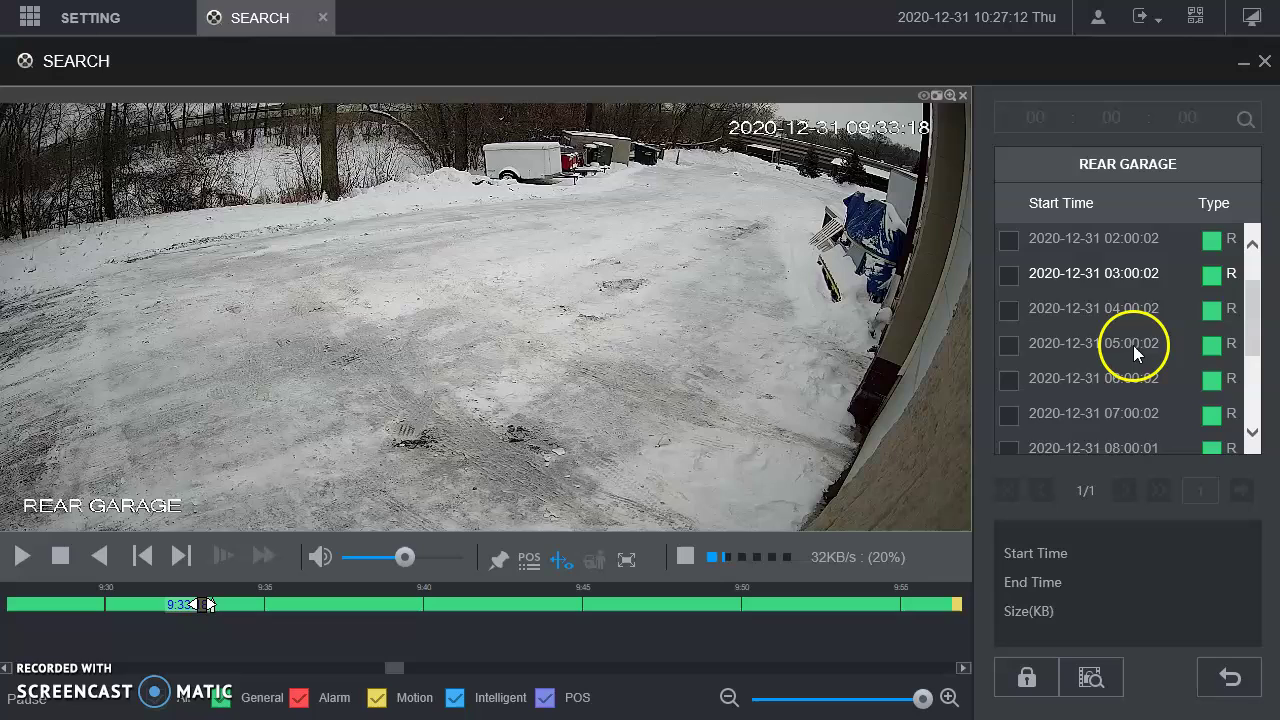
pyautogui.scroll(-4, 1133, 345)
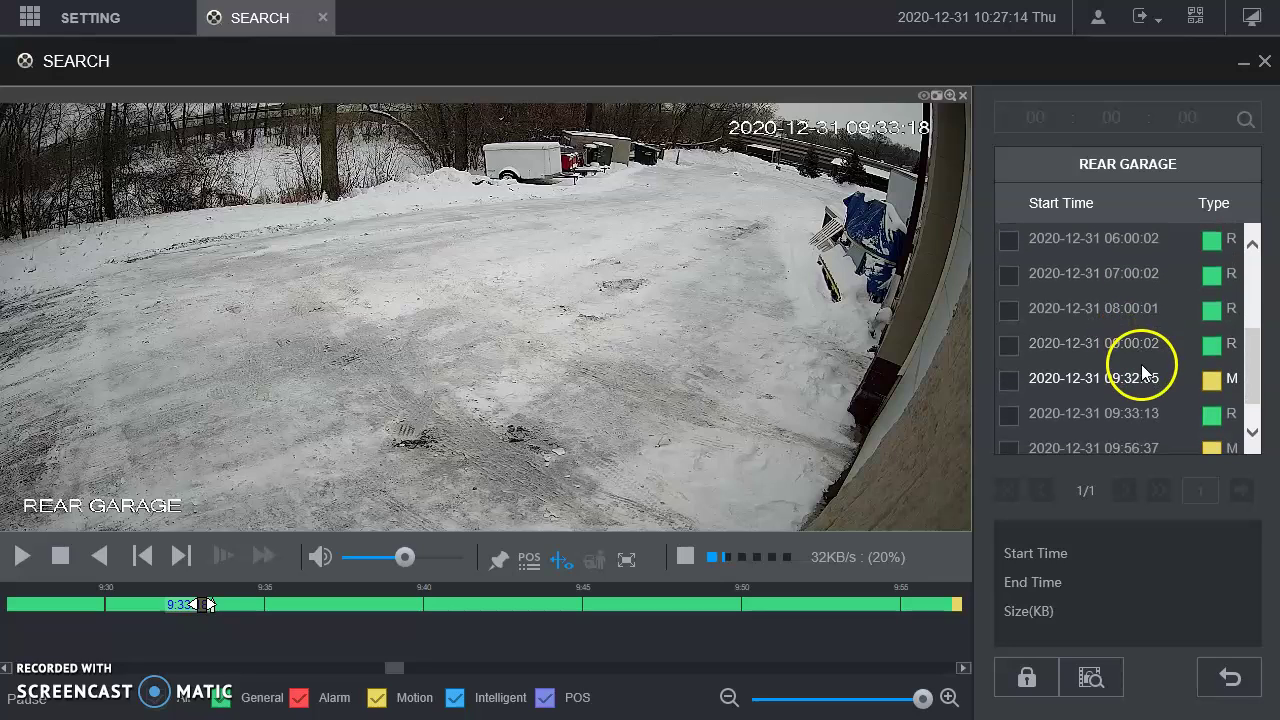
pyautogui.scroll(-1, 1141, 364)
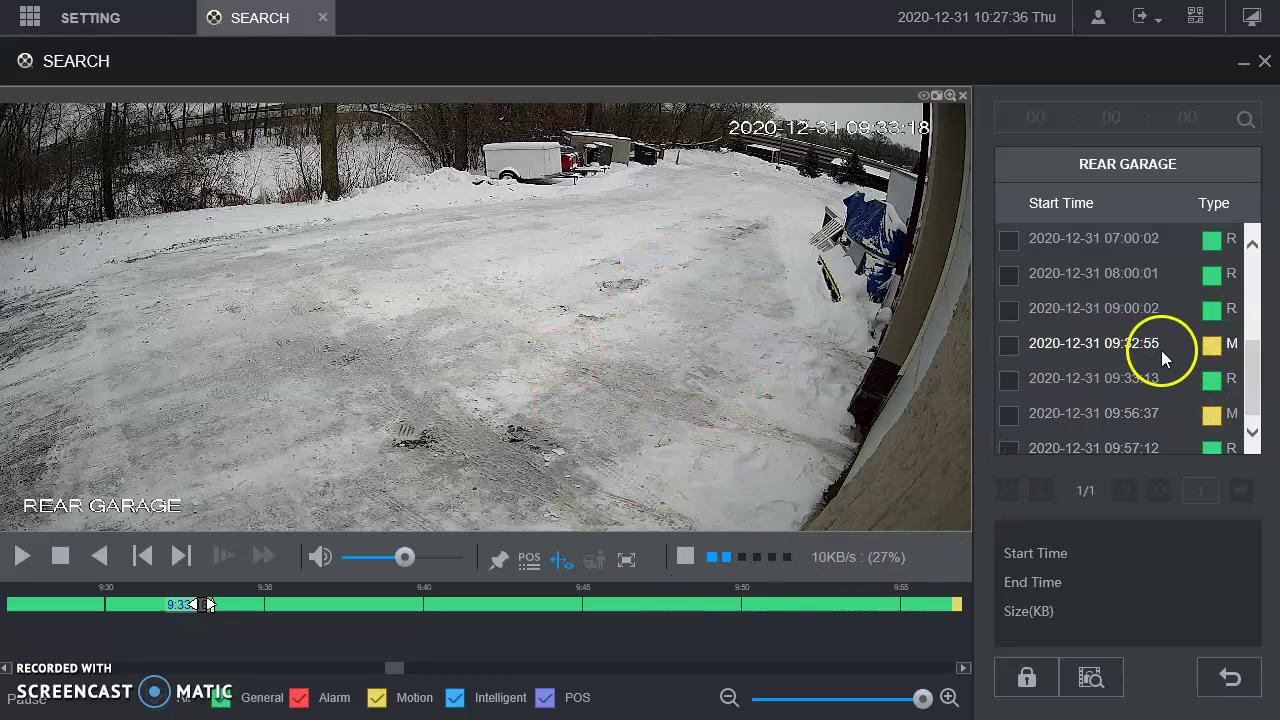
pyautogui.scroll(-1, 1143, 343)
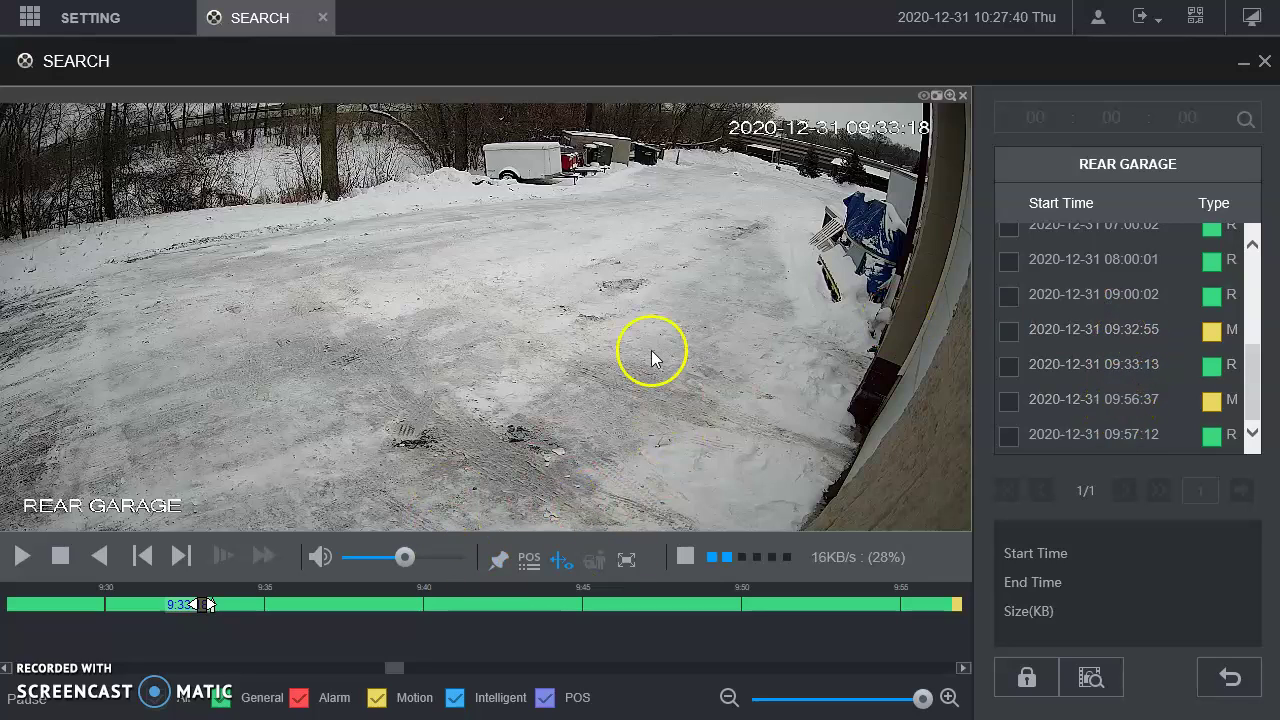
pyautogui.scroll(5, 1142, 380)
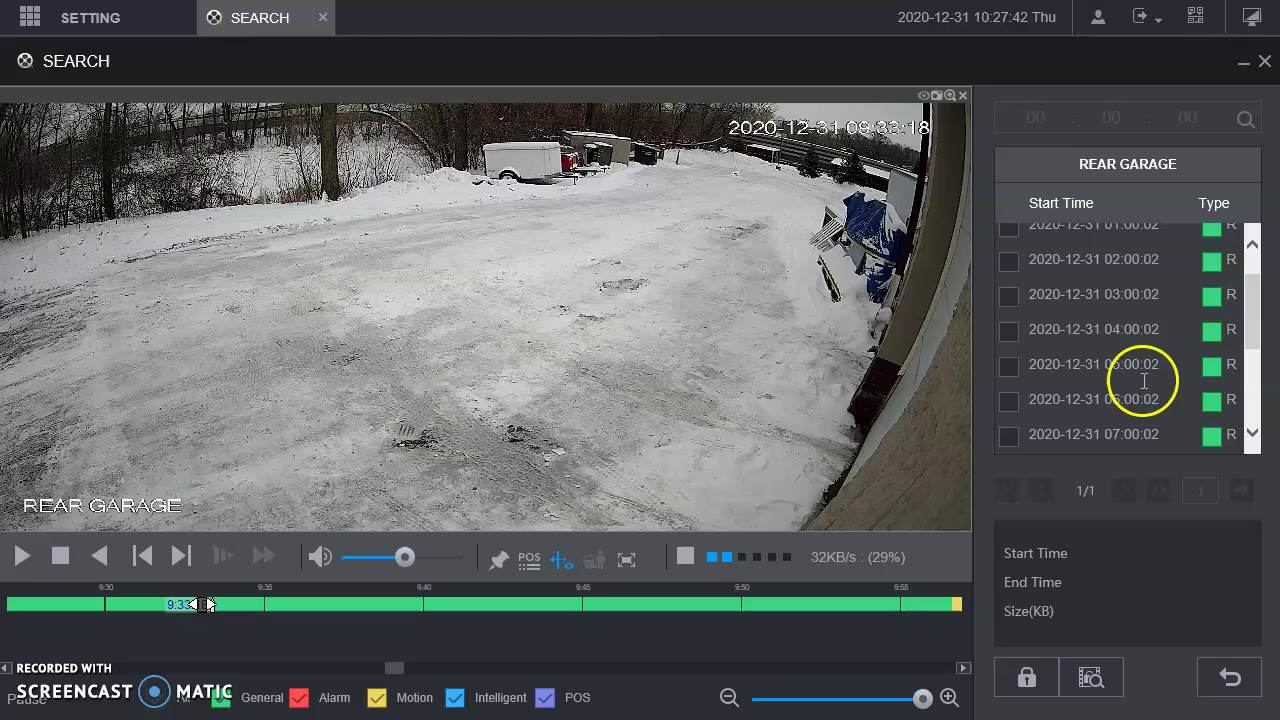
# Step: Hide general and alarm recordings from the rear garage list, then play the 09:32:55 motion recording and pause it near its start
pyautogui.click(60, 557)
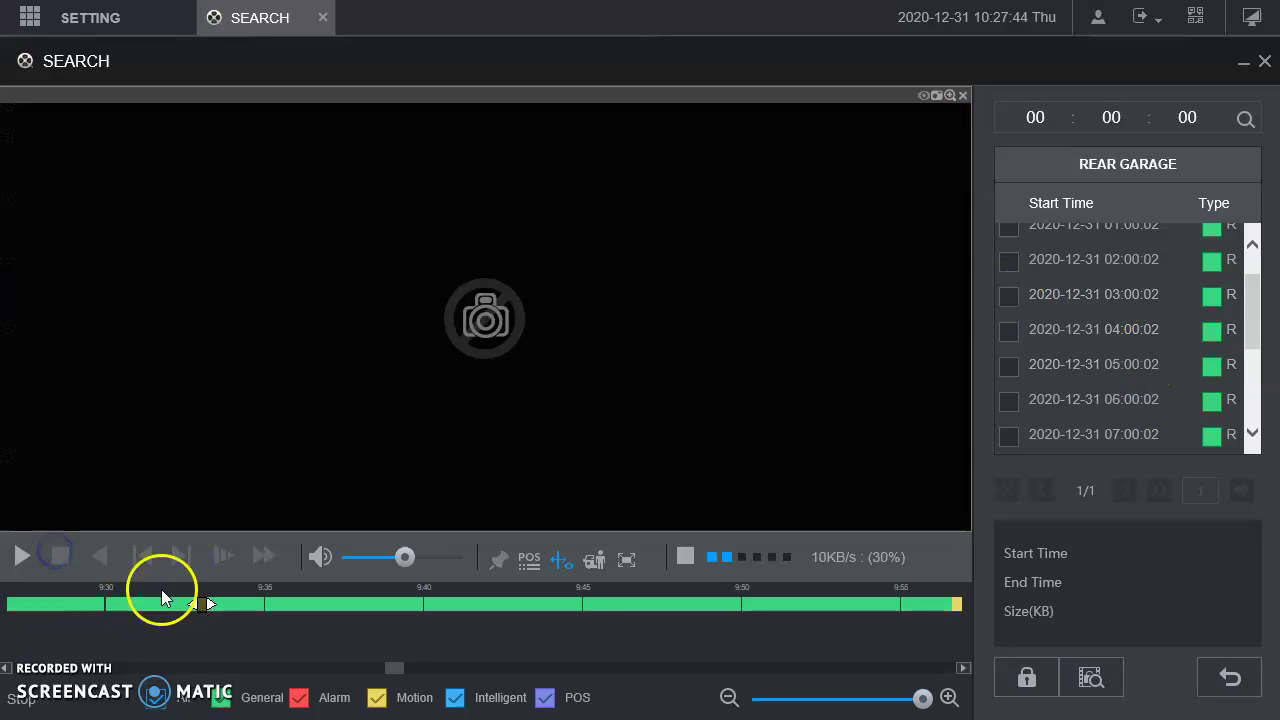
pyautogui.click(220, 697)
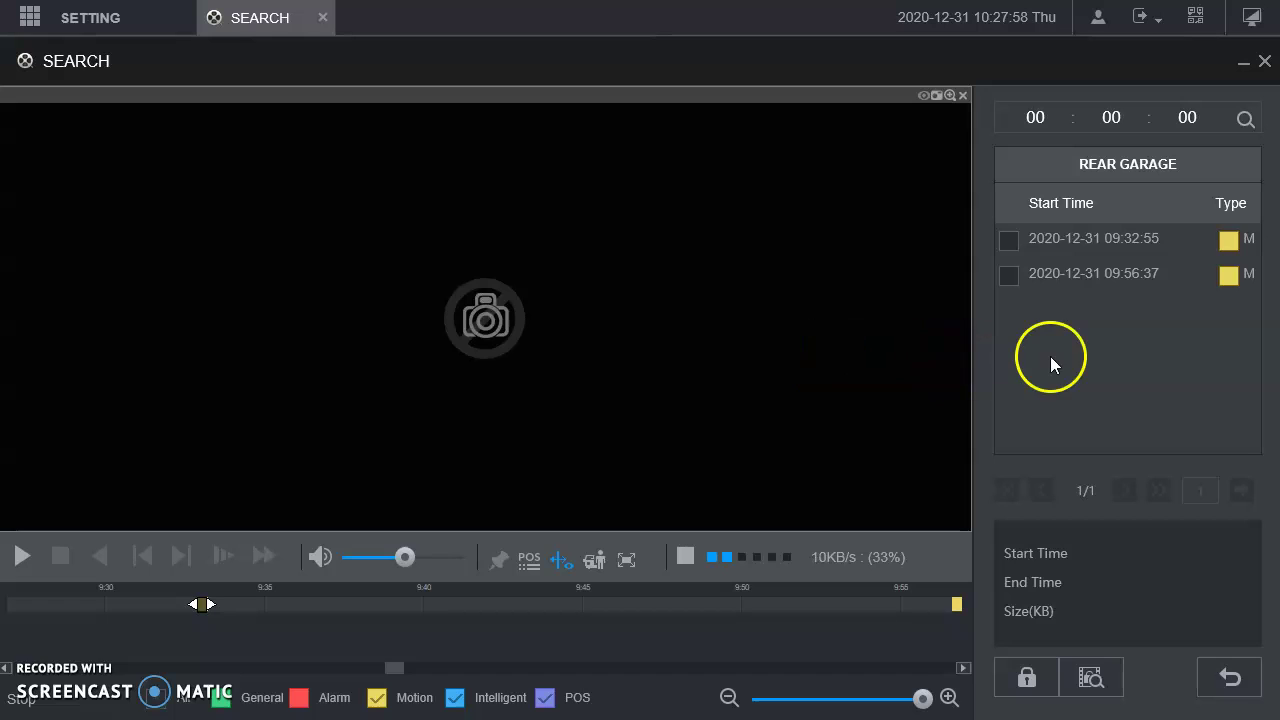
pyautogui.doubleClick(1148, 240)
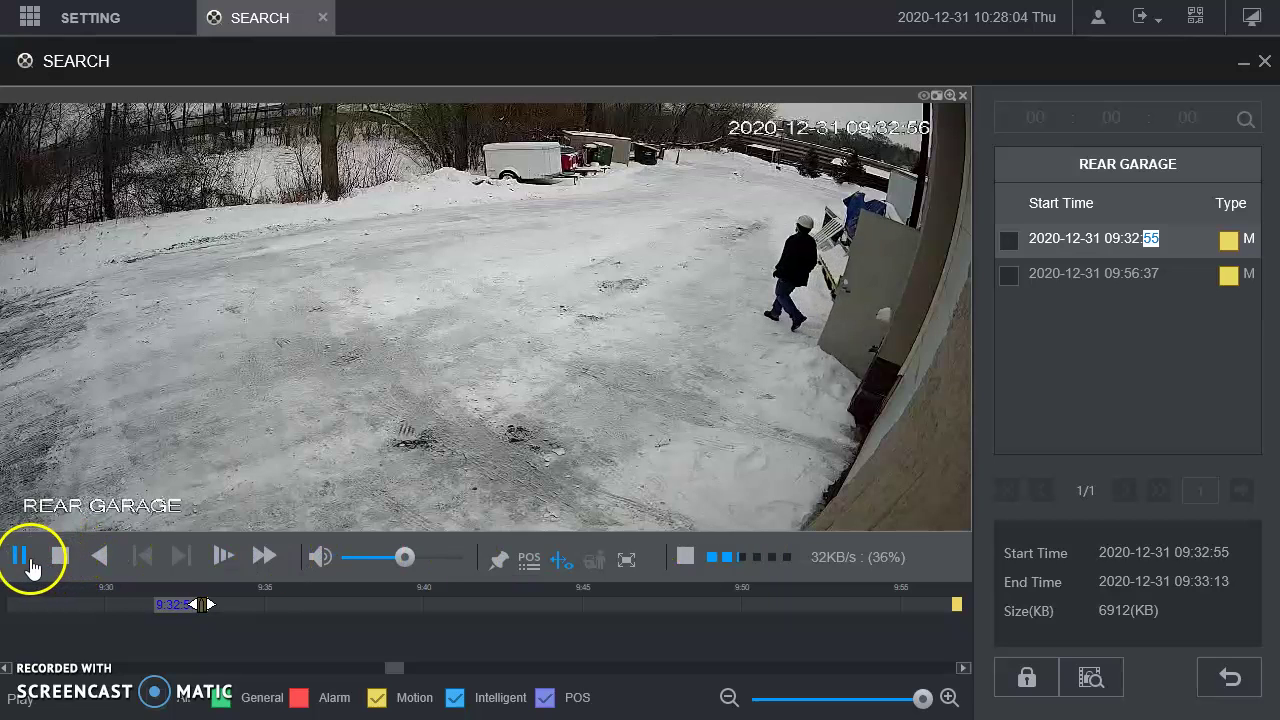
pyautogui.click(21, 557)
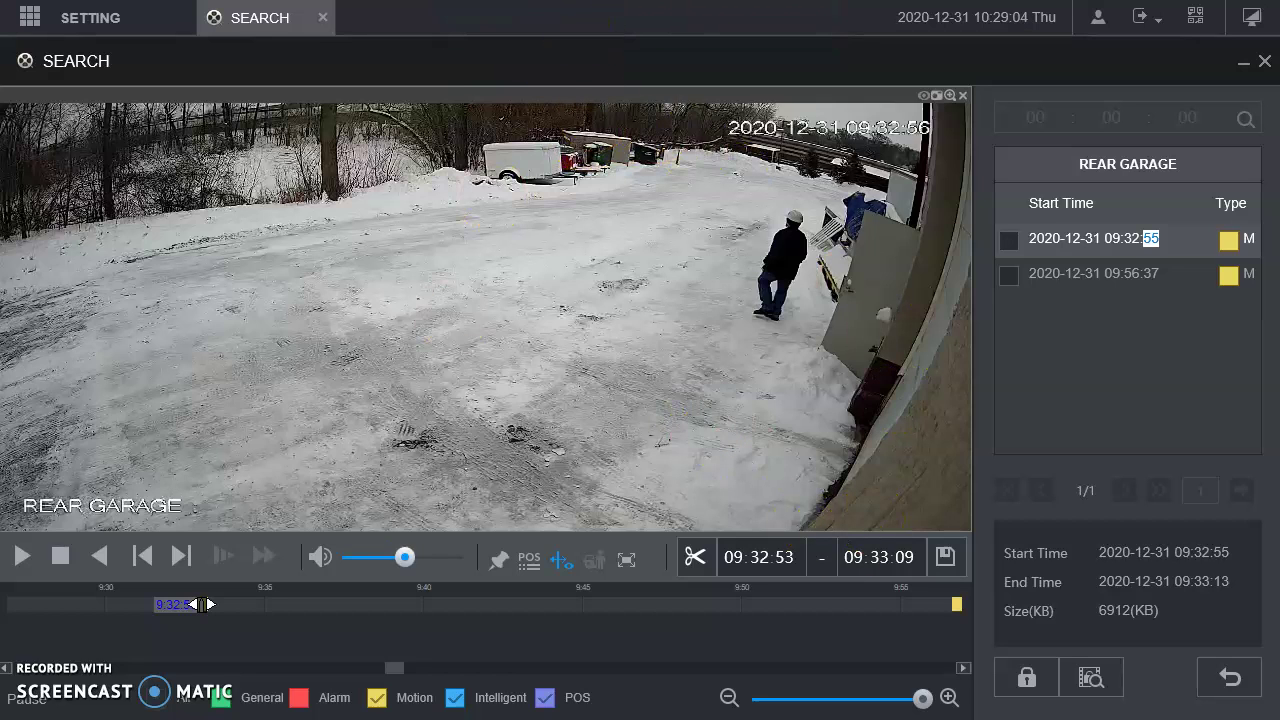
pyautogui.hotkey('alt', 'Tab')
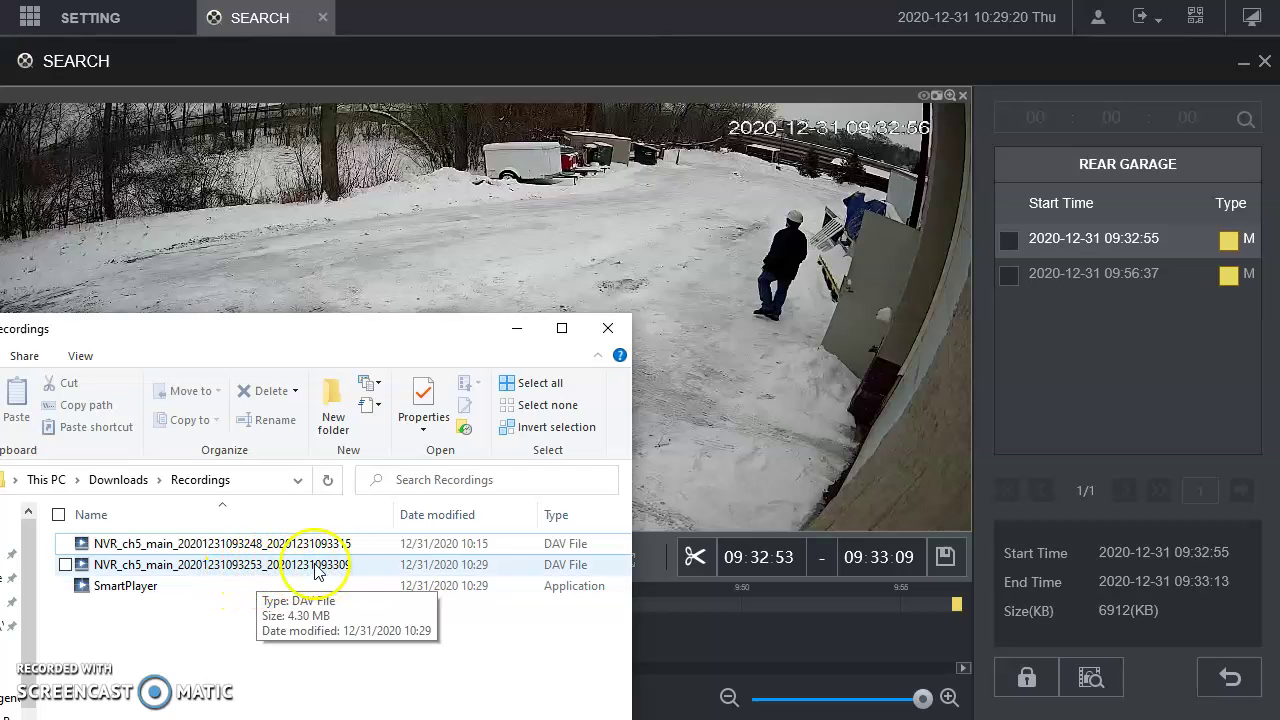
pyautogui.click(135, 566)
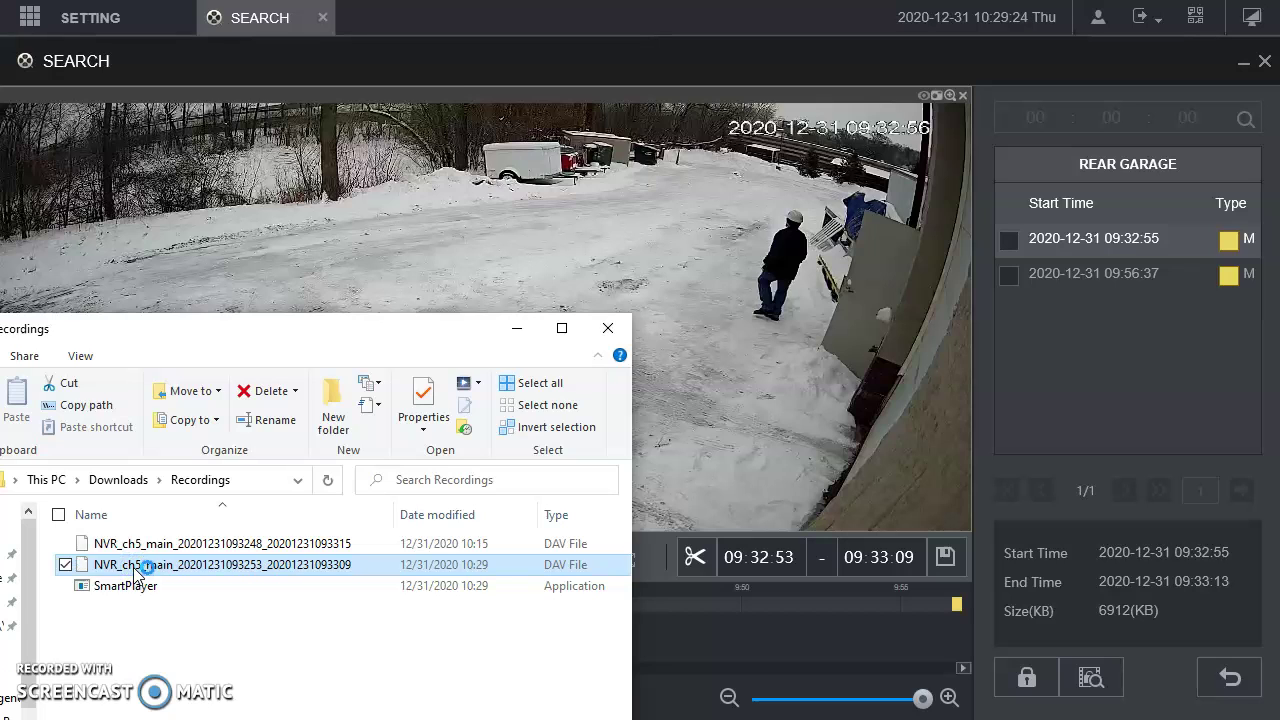
pyautogui.doubleClick(143, 586)
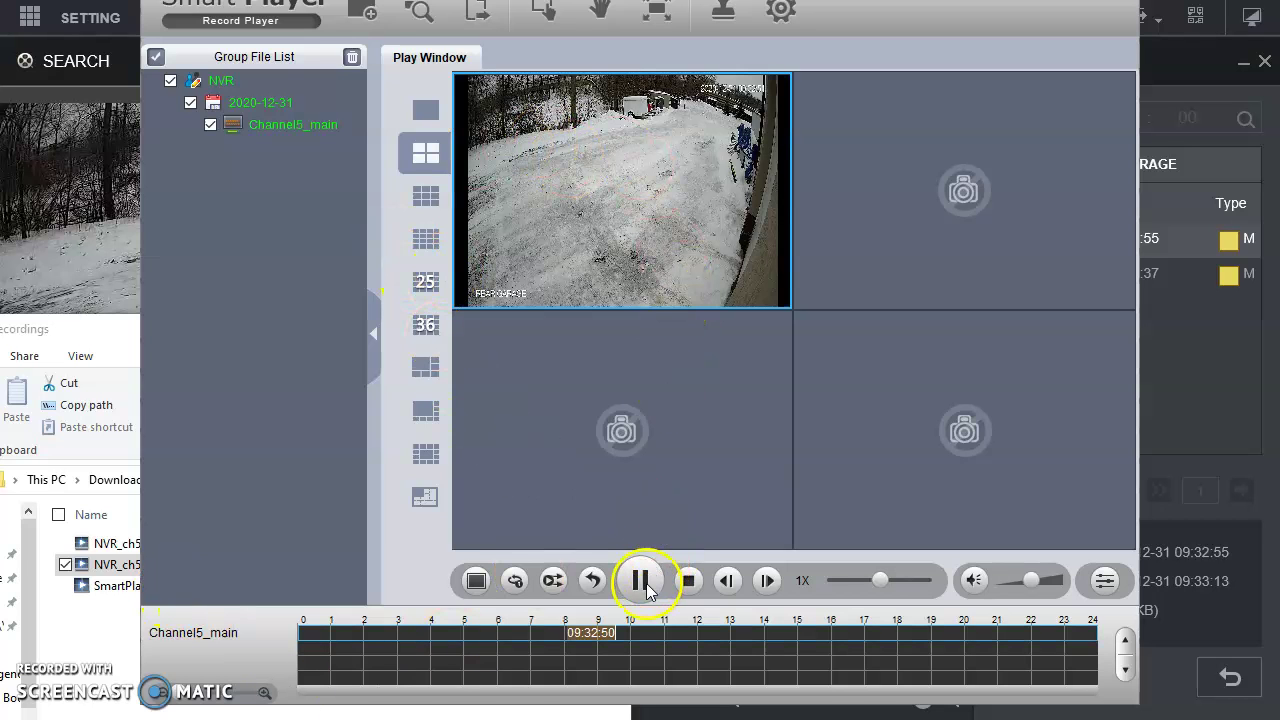
# Step: Watch the clip enlarged to the full play window, return to the four-pane view and pause the playback
pyautogui.moveTo(629, 296)
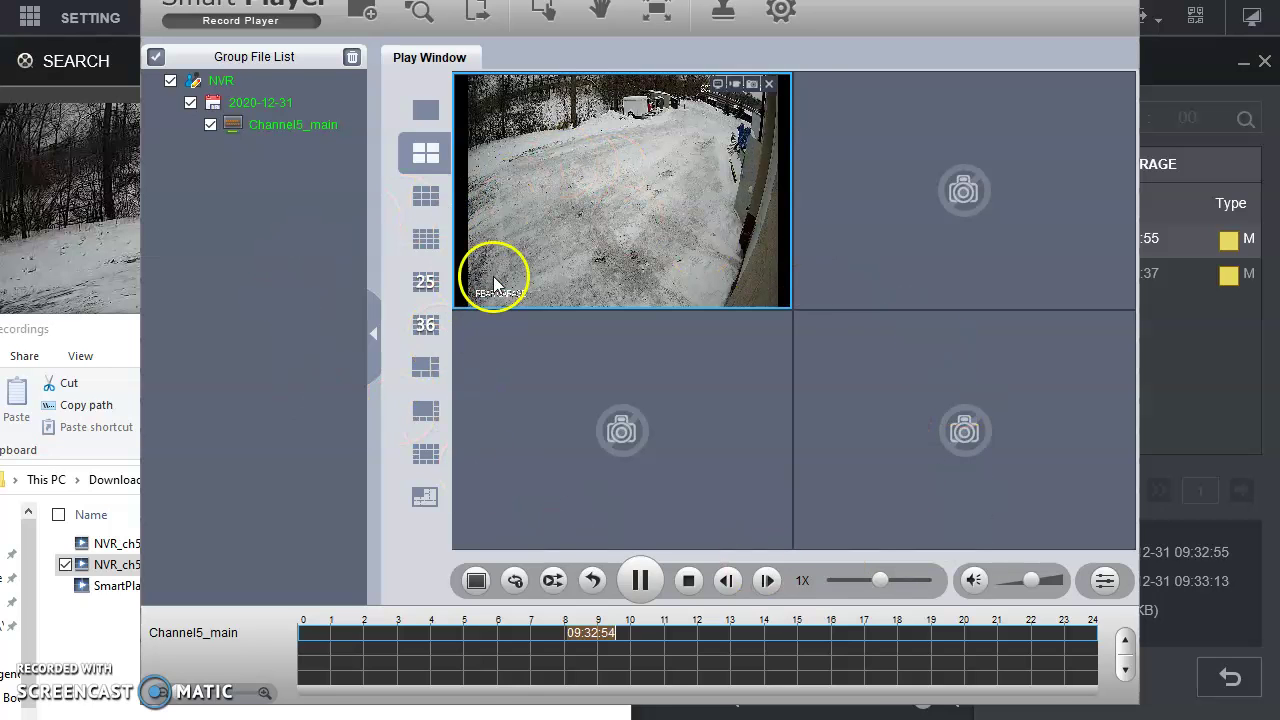
pyautogui.doubleClick(606, 206)
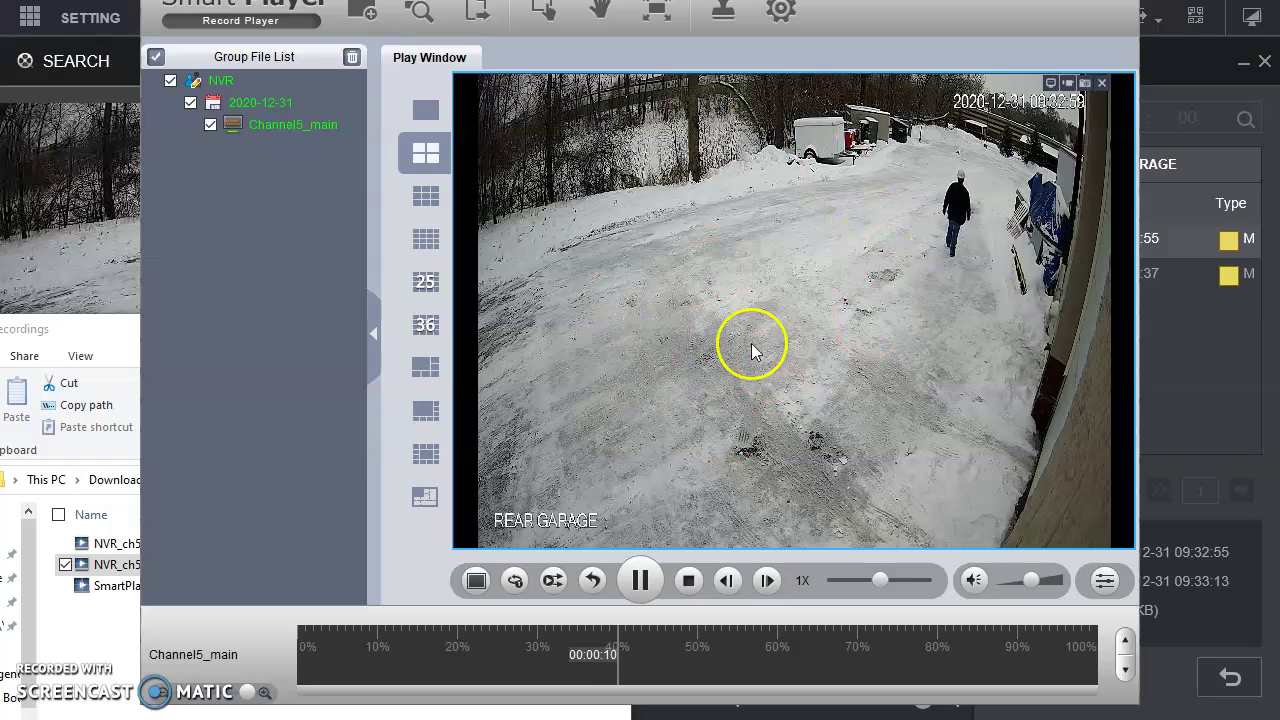
pyautogui.doubleClick(702, 271)
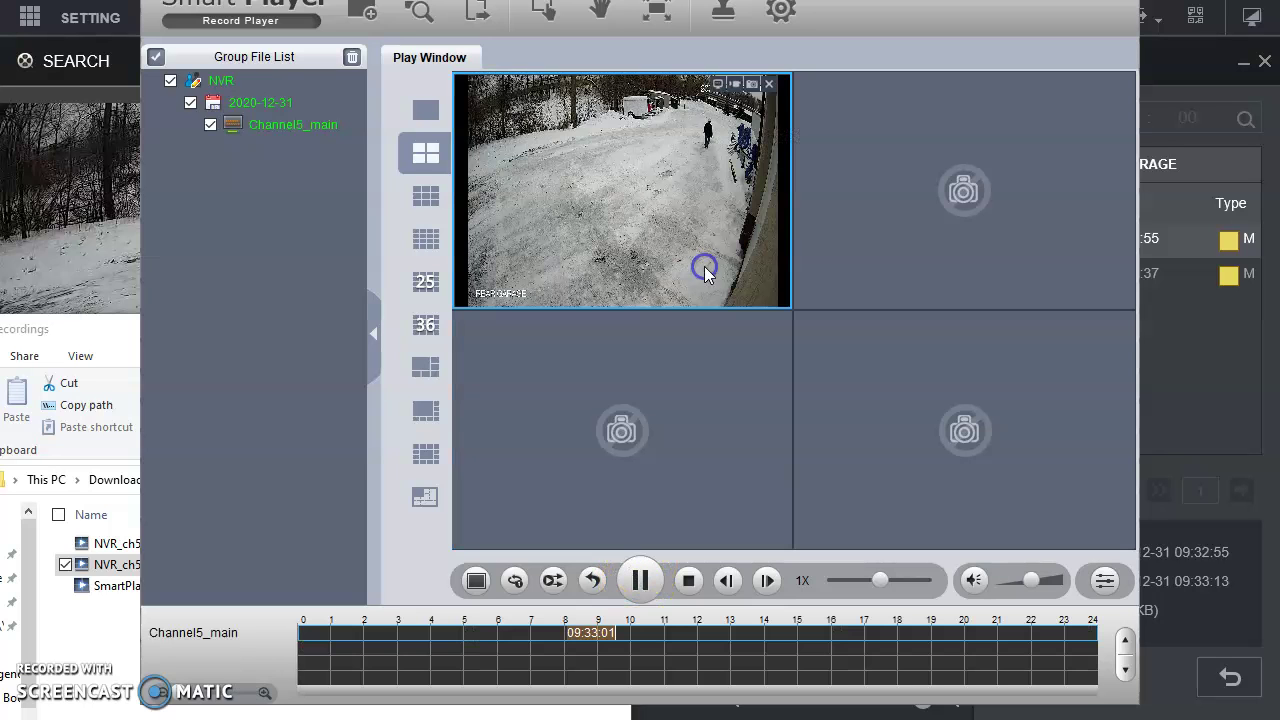
pyautogui.click(642, 585)
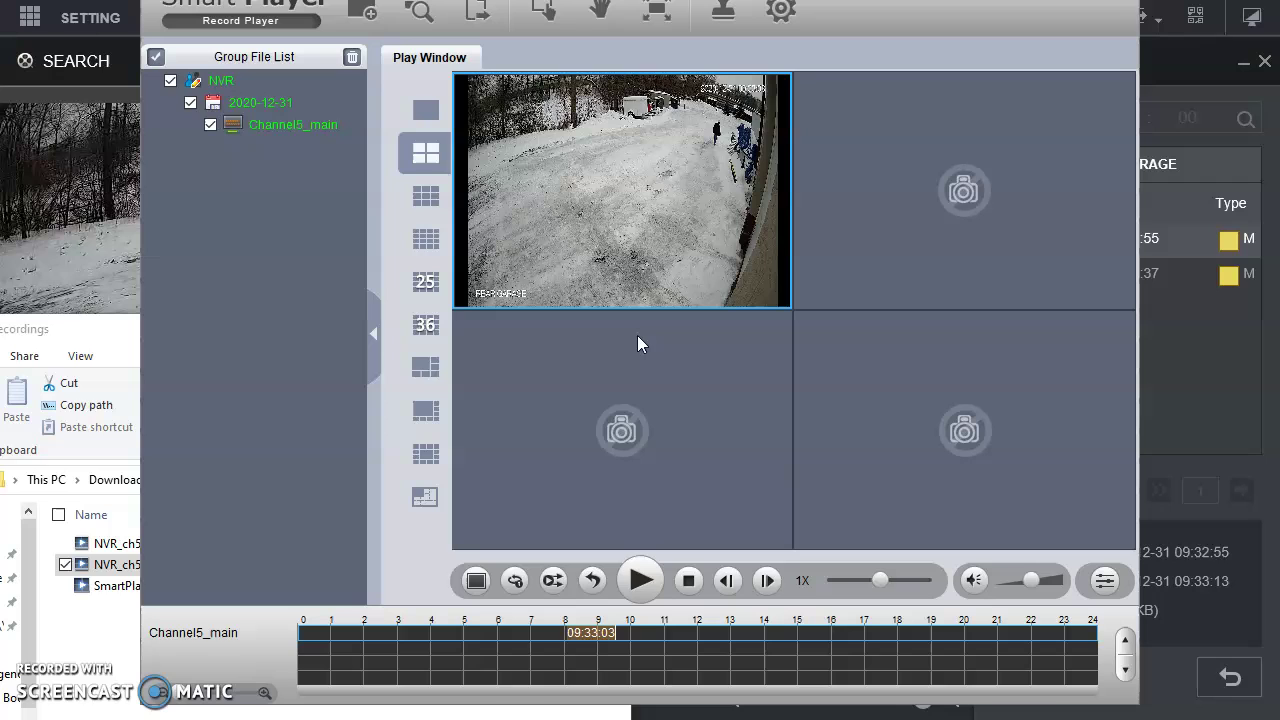
# Step: Resume the clip, restart Channel5_main from the group file list and enlarge its video to the full play window
pyautogui.click(640, 580)
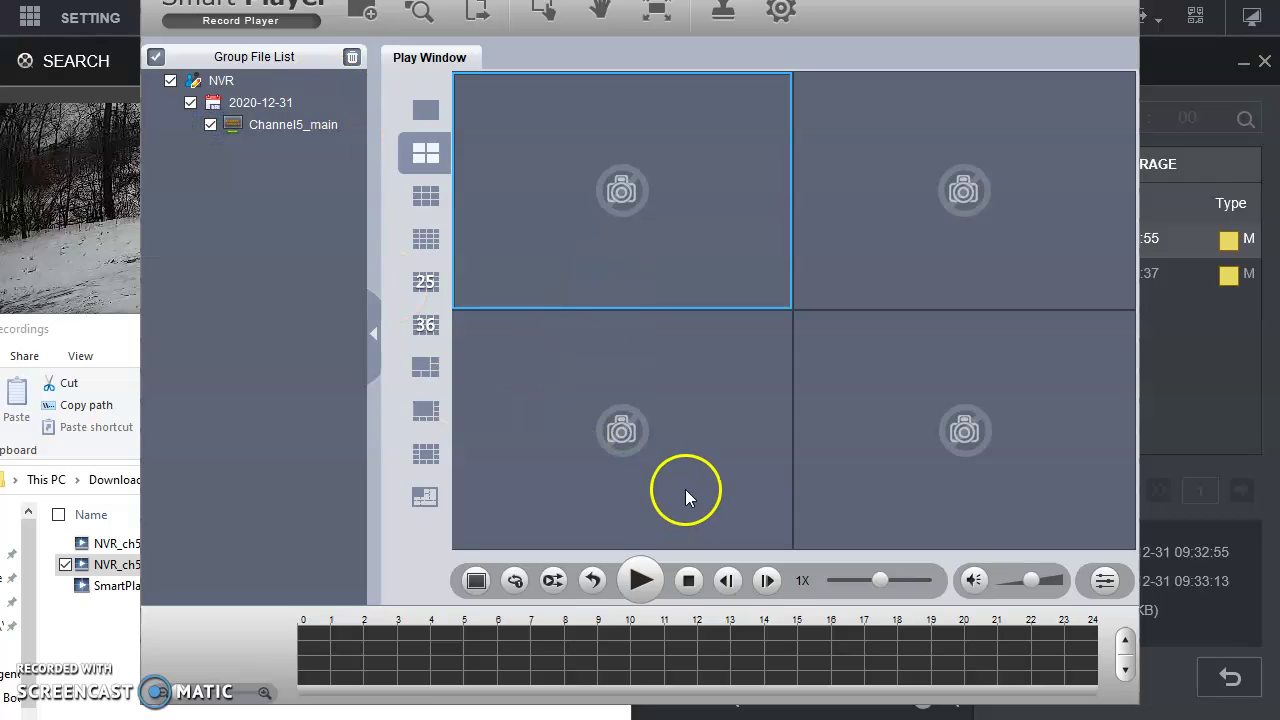
pyautogui.click(641, 581)
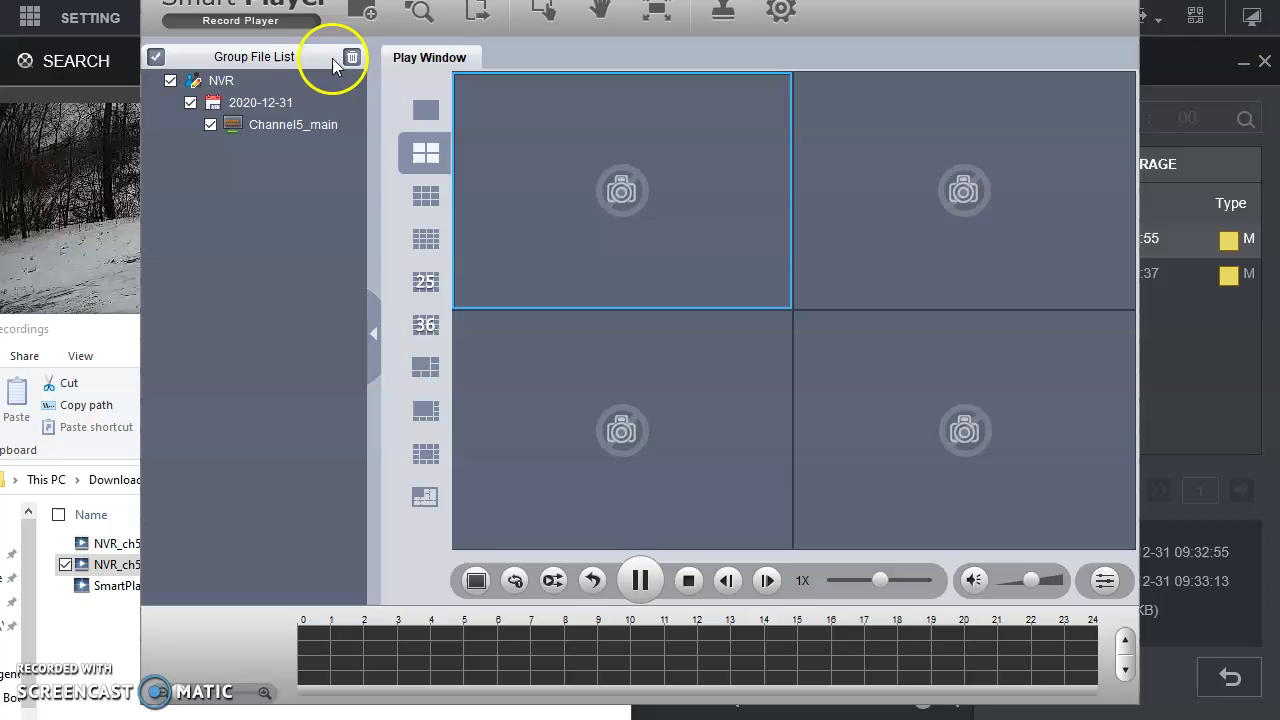
pyautogui.doubleClick(285, 125)
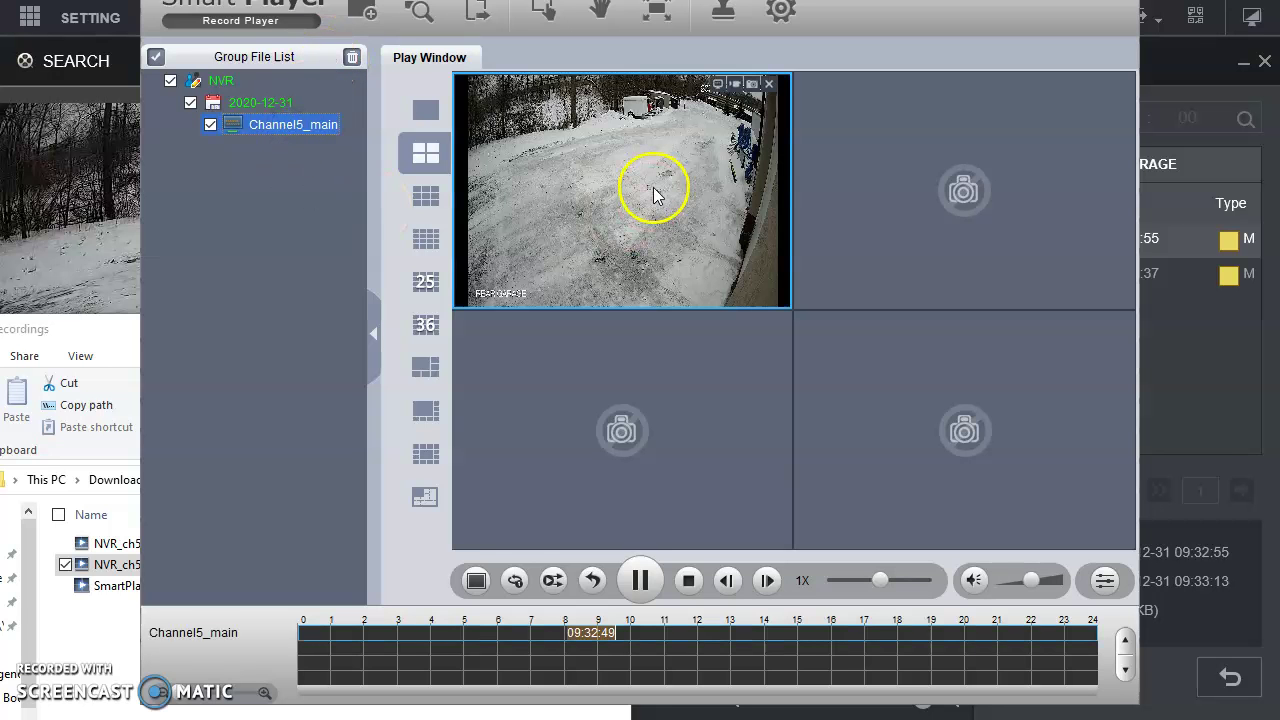
pyautogui.doubleClick(655, 195)
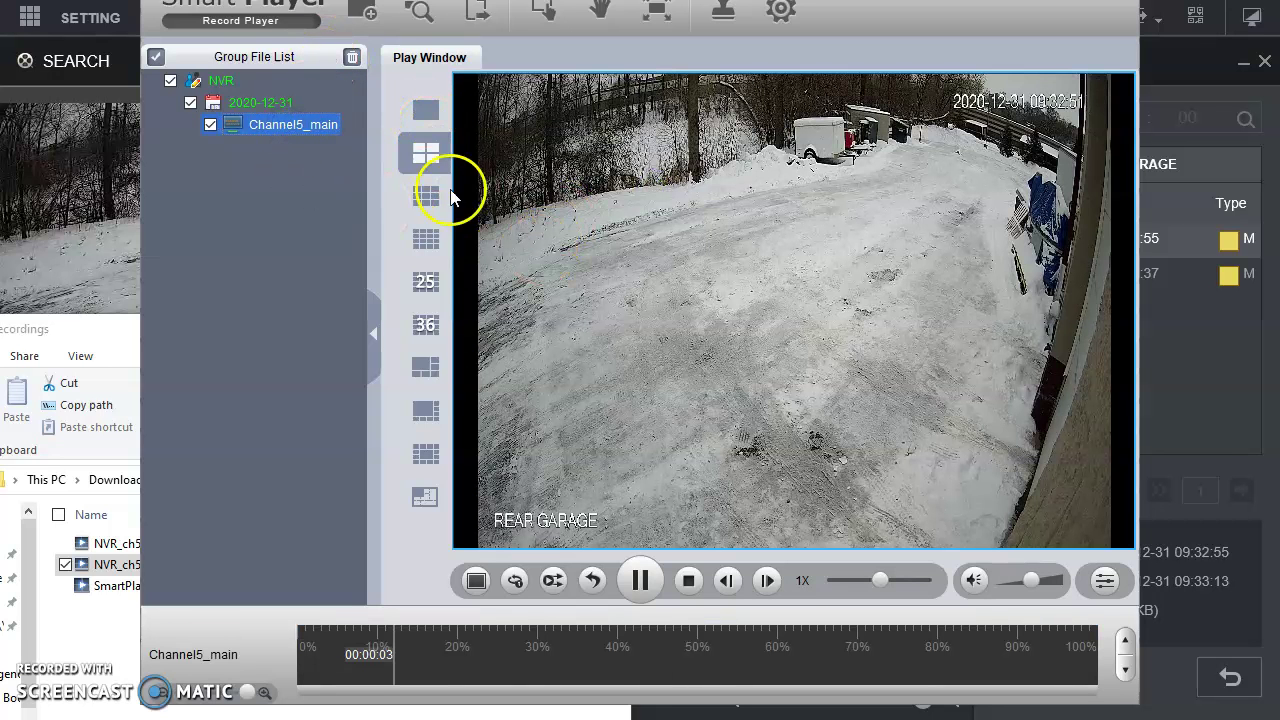
pyautogui.click(695, 578)
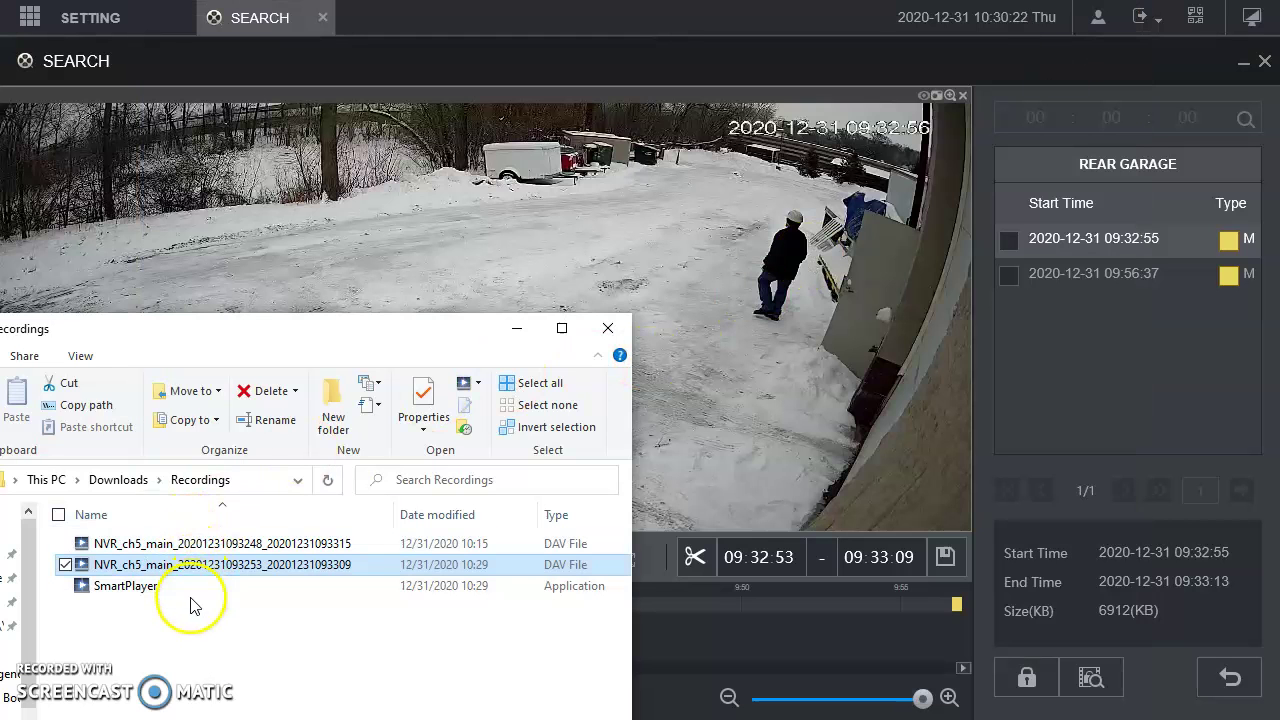
pyautogui.moveTo(175, 612); pyautogui.dragTo(106, 567)
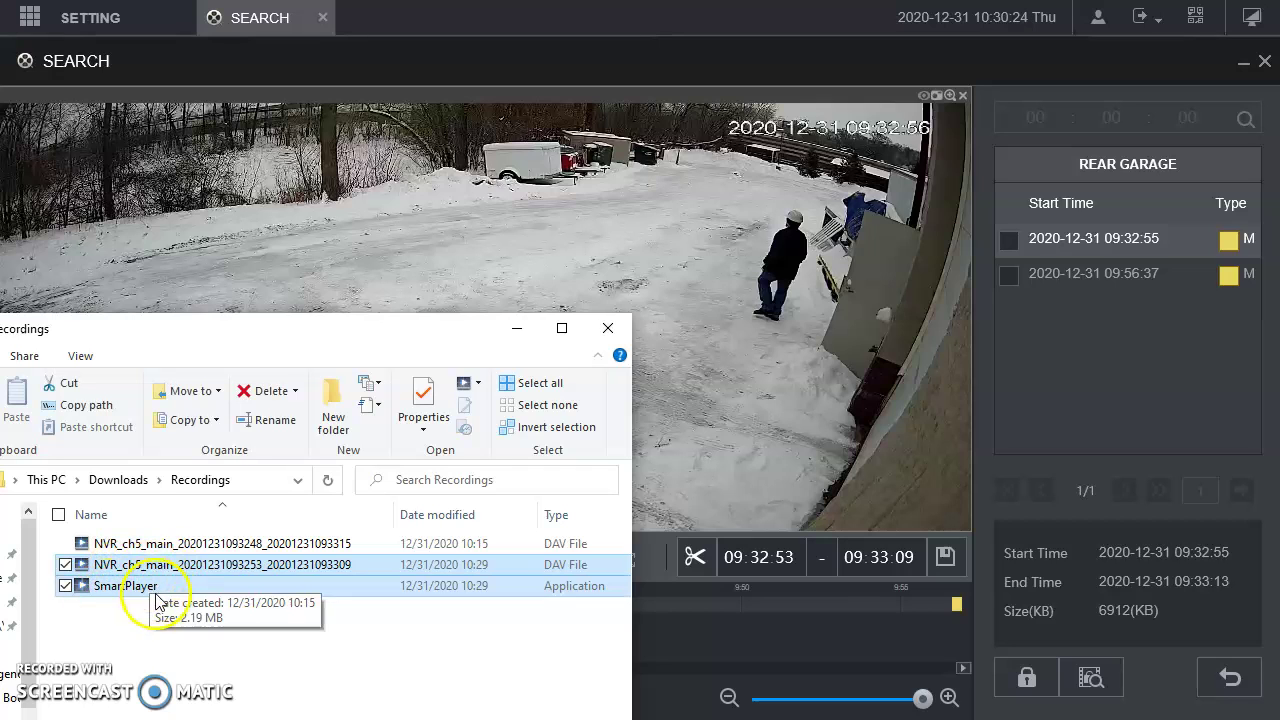